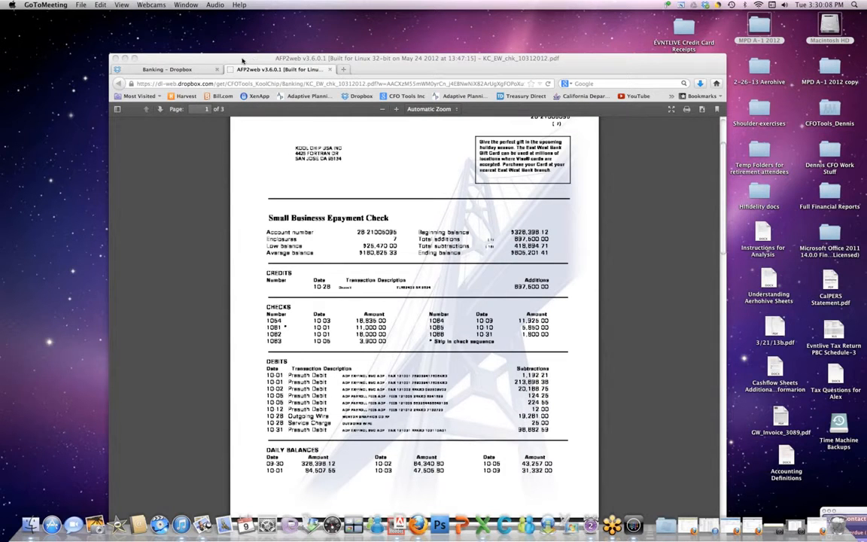
Step: Open the statement KC_EW_chk_10312012.pdf from Firefox in Adobe Reader 6.0
click(364, 61)
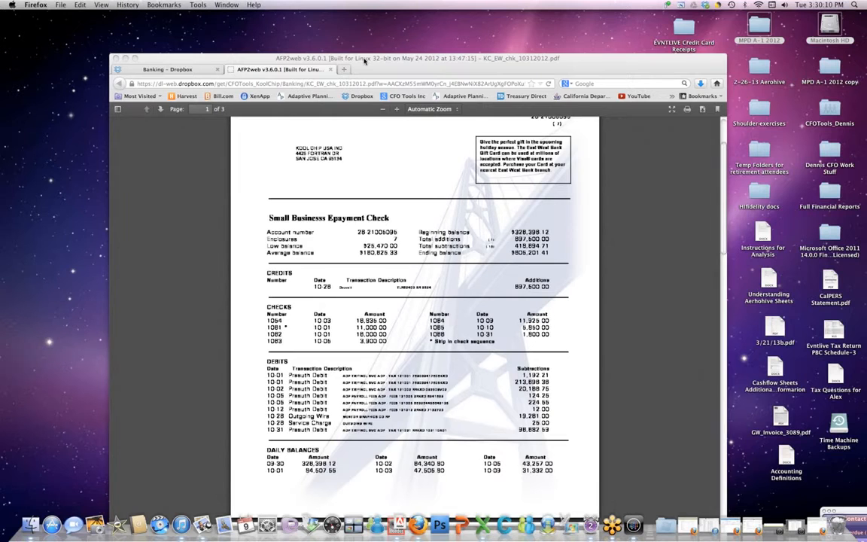
drag(364, 60, 421, 35)
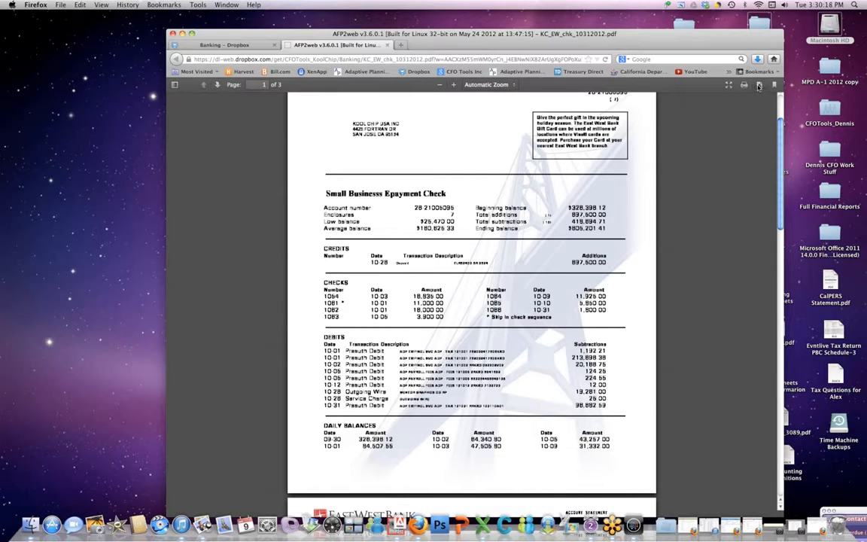
click(758, 85)
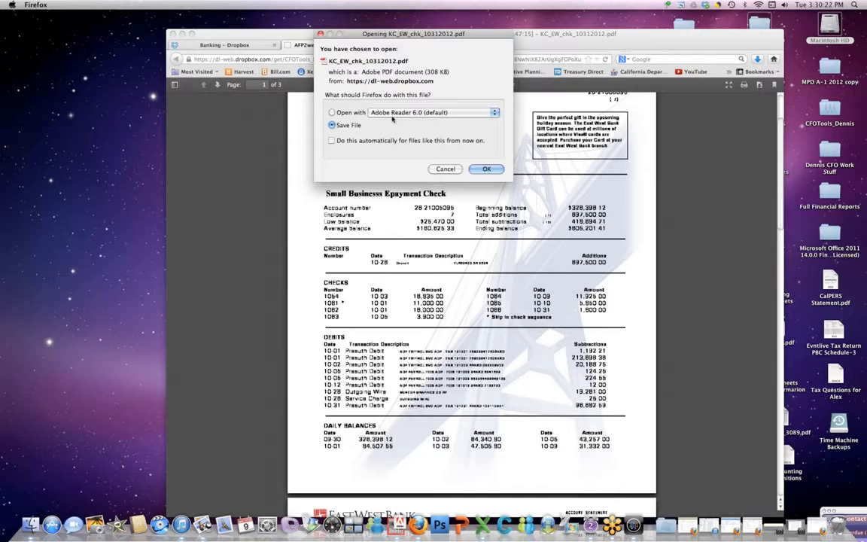
click(332, 112)
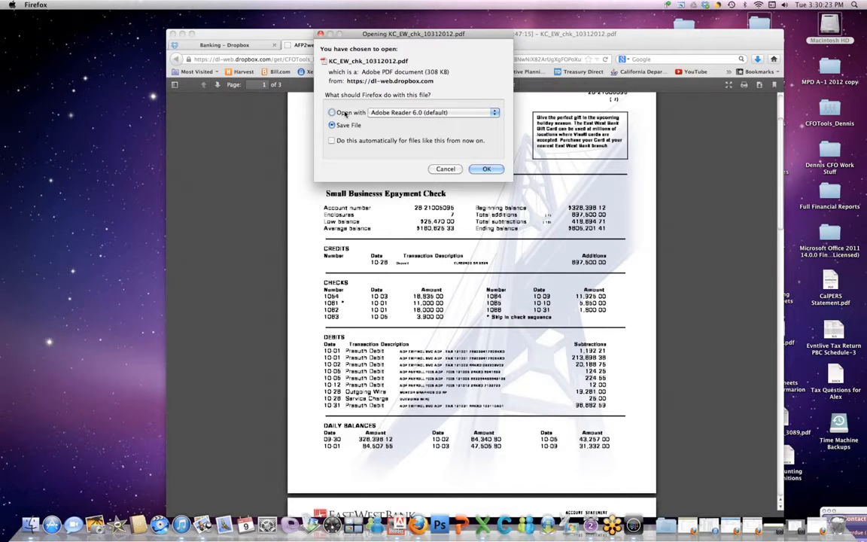
click(403, 114)
click(365, 111)
click(485, 168)
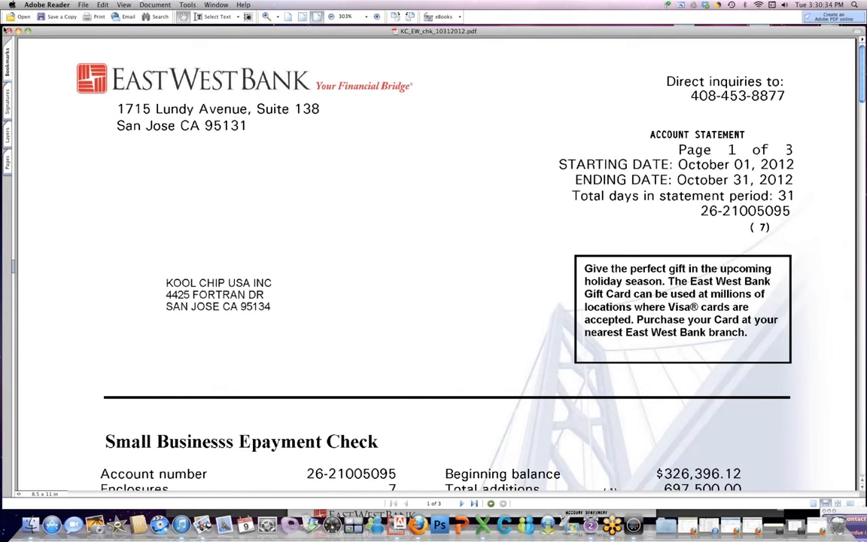
Step: Zoom the statement out until the whole first page is visible
drag(5, 29, 454, 34)
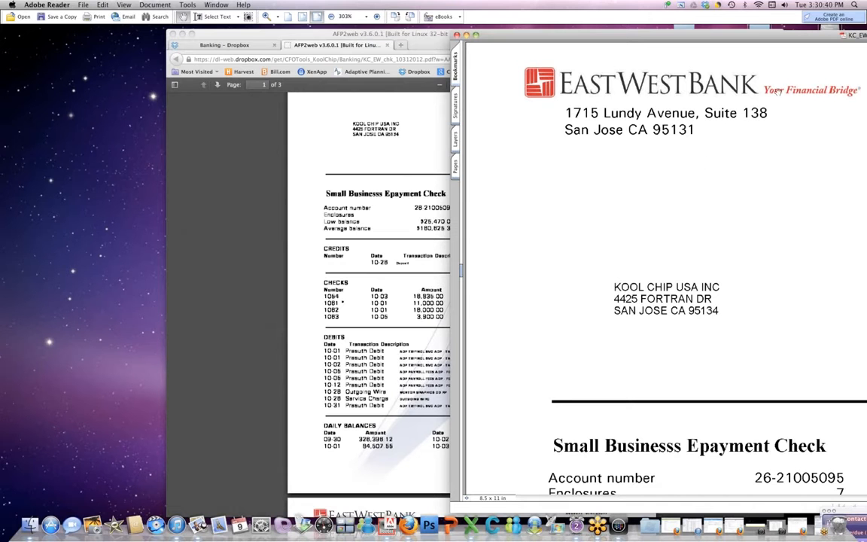
drag(749, 38, 406, 59)
drag(675, 55, 412, 46)
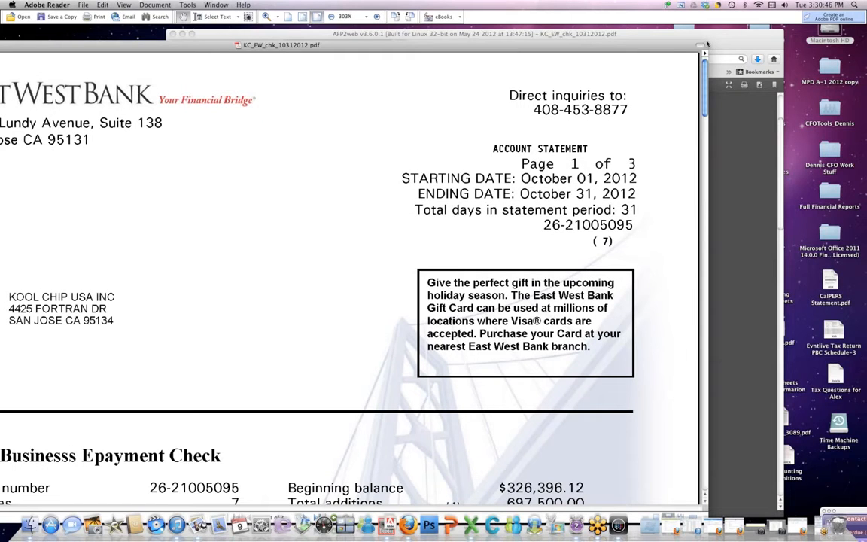
click(332, 16)
click(331, 17)
click(331, 16)
click(332, 16)
click(332, 16)
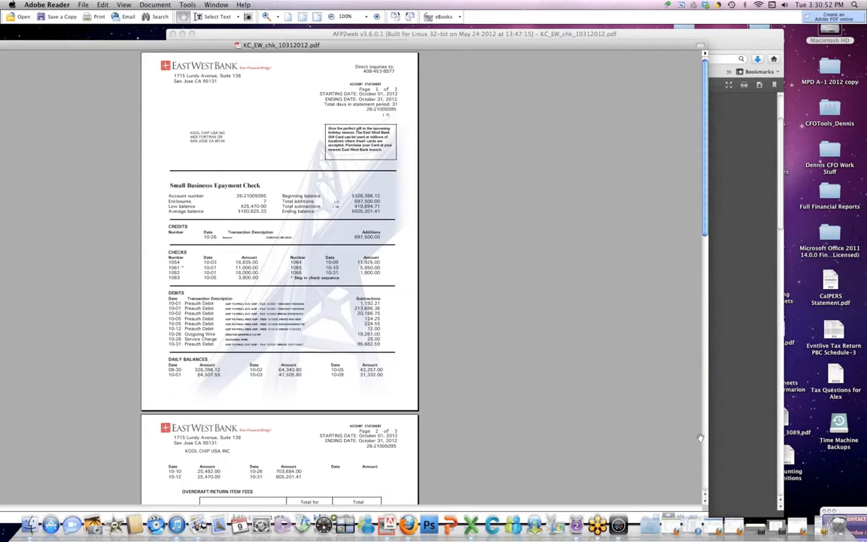
Step: Narrow the Reader window and place it on the right side of the screen
drag(622, 45, 647, 29)
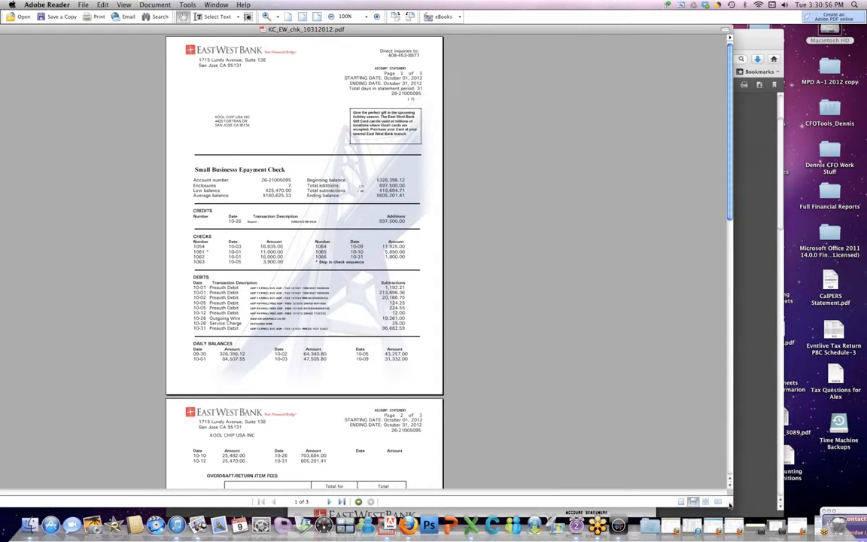
drag(728, 505, 278, 490)
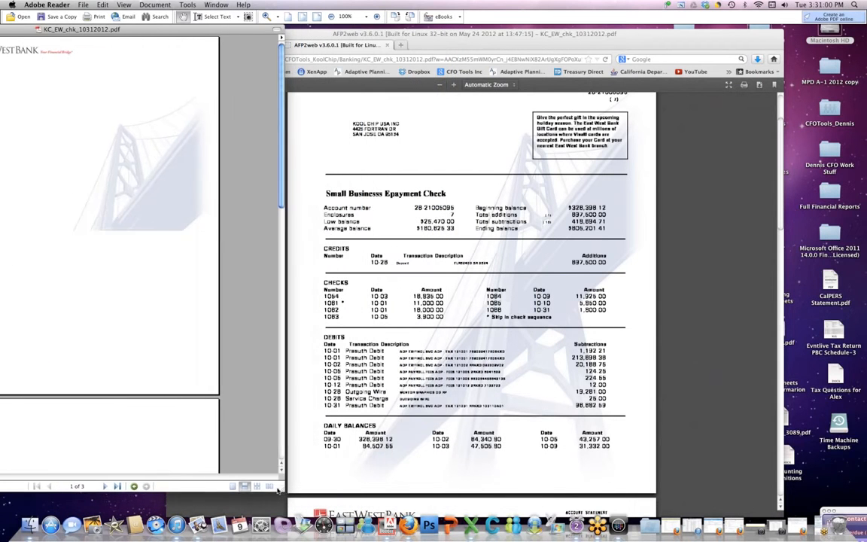
drag(139, 31, 715, 50)
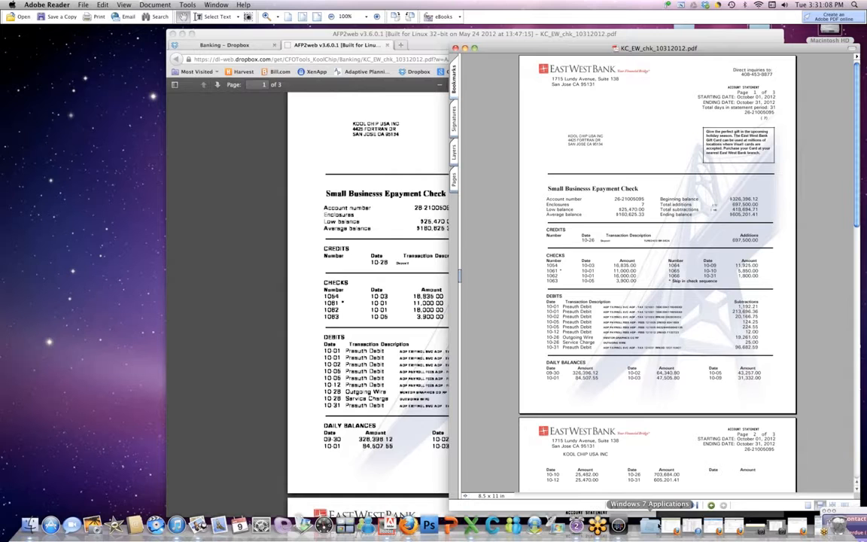
click(775, 527)
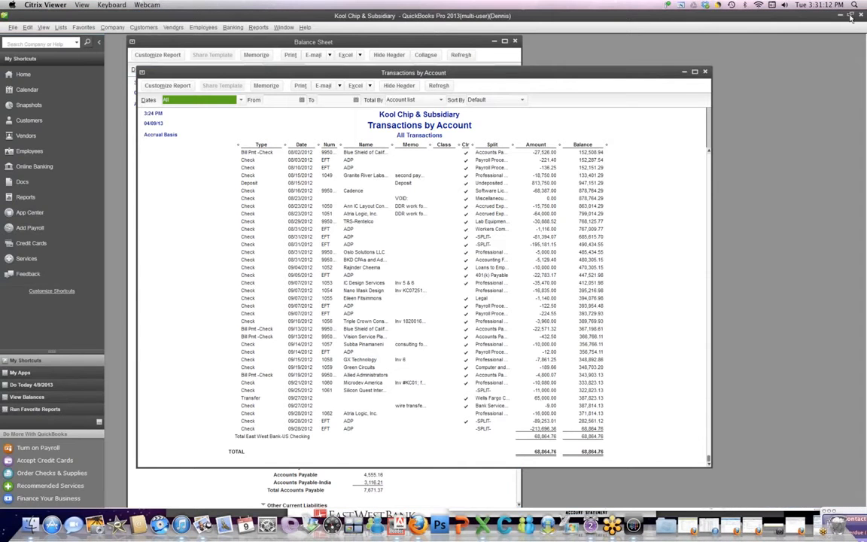
Step: Restore QuickBooks to a window beside the statement and collapse the My Shortcuts bar
click(851, 15)
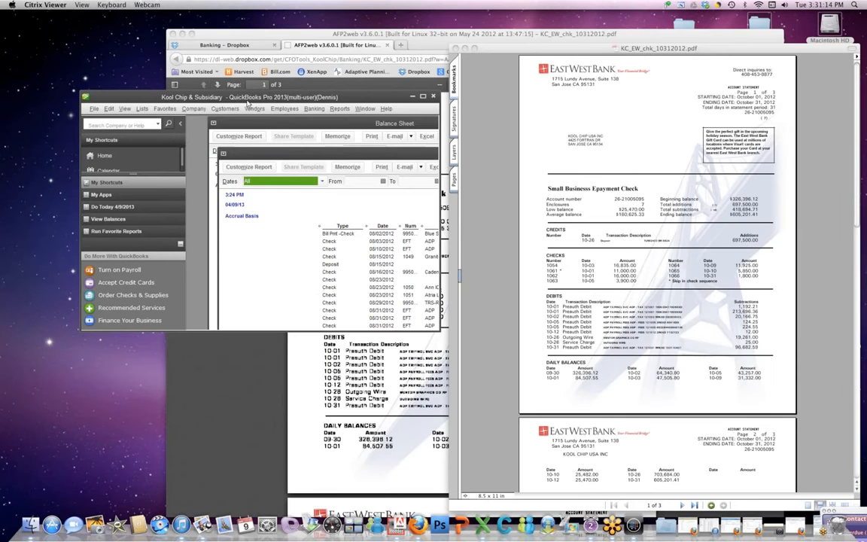
drag(247, 103, 176, 27)
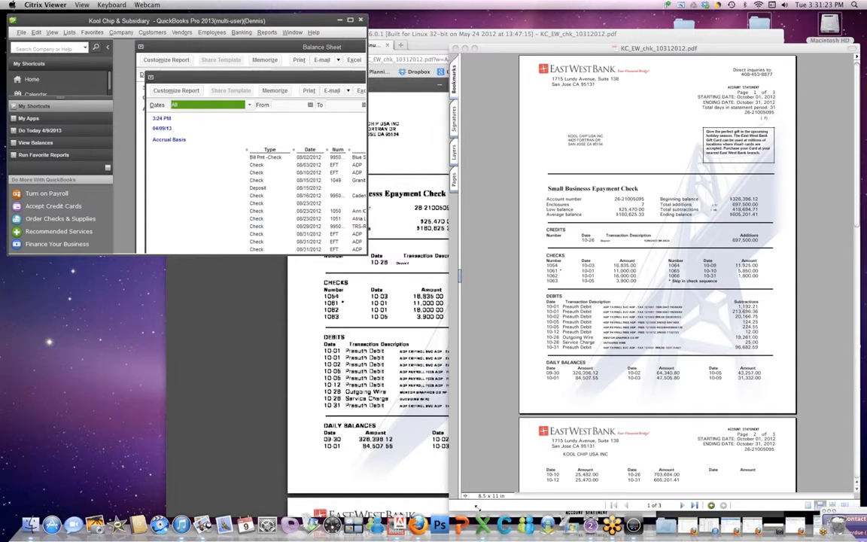
drag(477, 507, 478, 510)
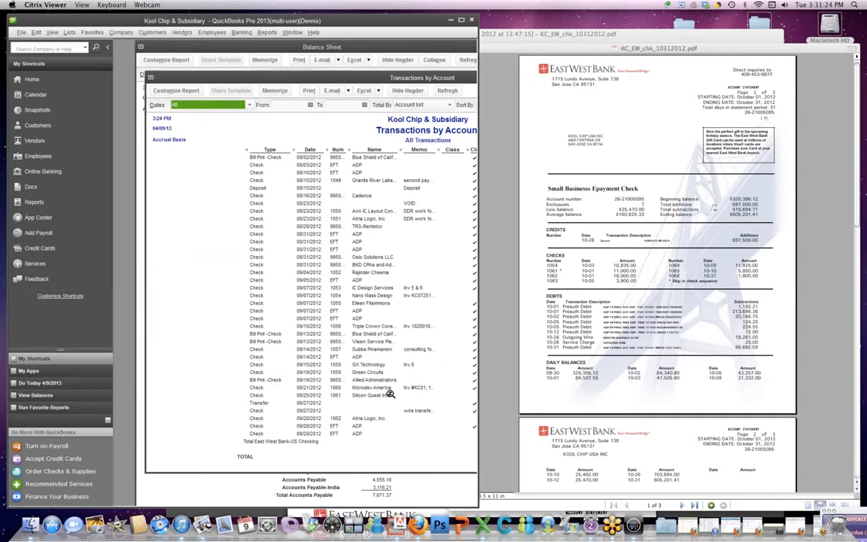
click(104, 47)
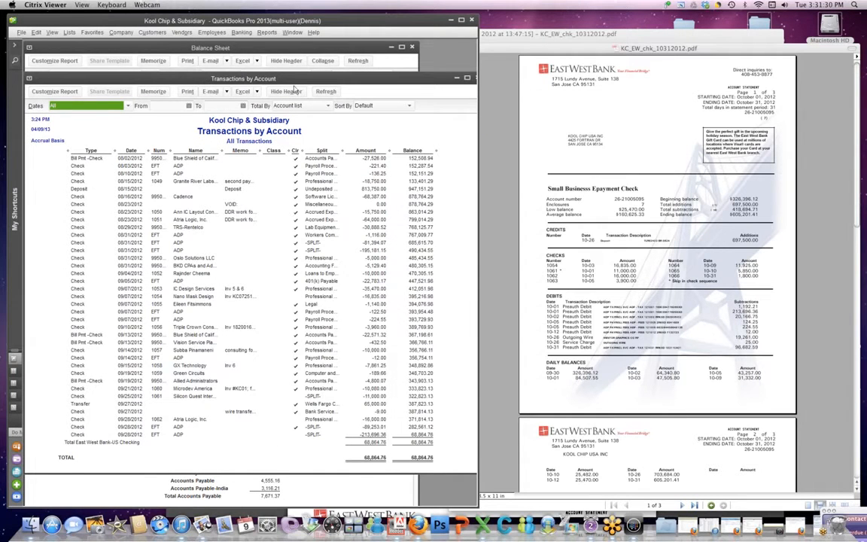
Step: Close the Transactions by Account report without memorizing it
drag(421, 79, 328, 94)
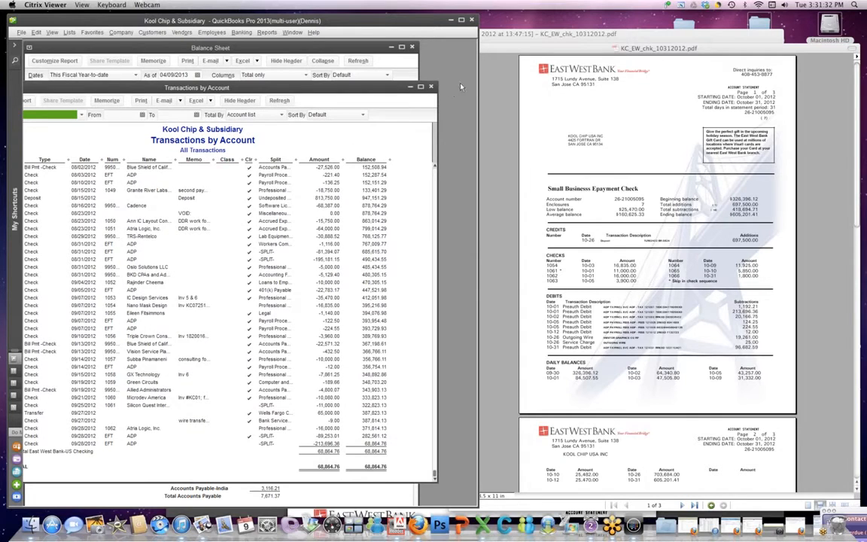
click(430, 87)
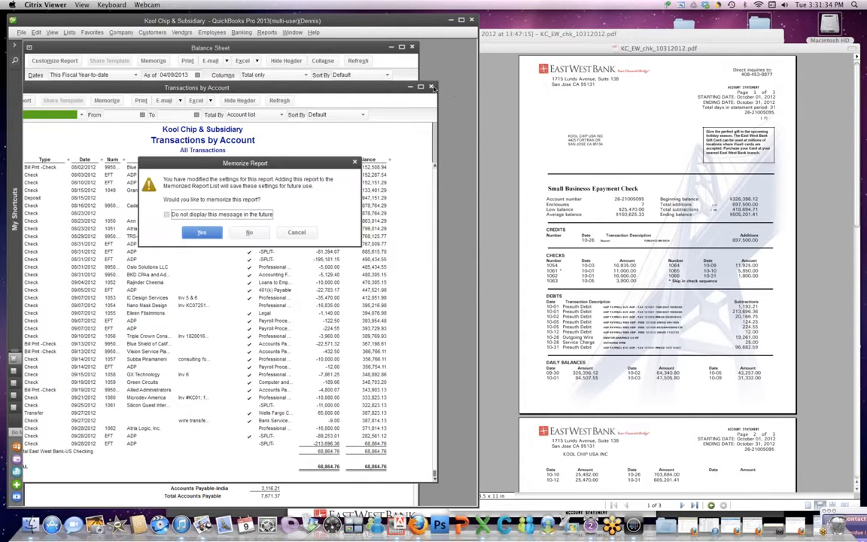
click(247, 233)
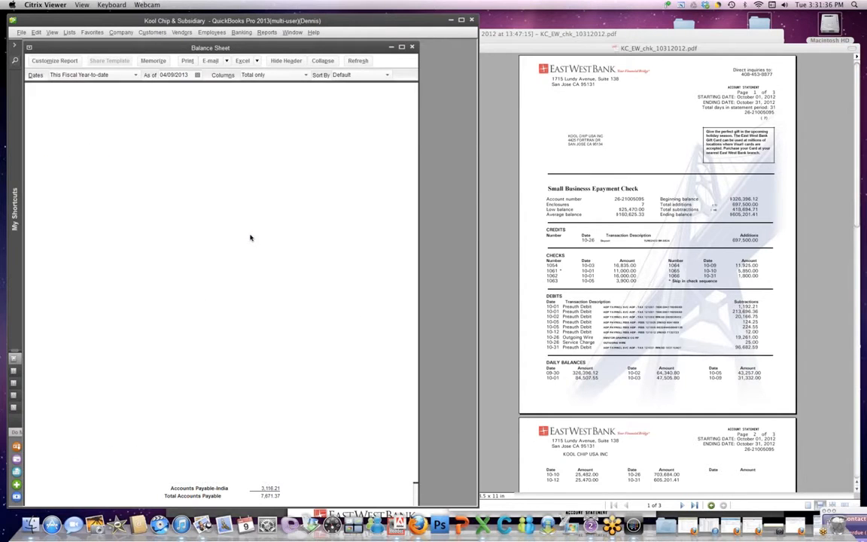
Step: Reconcile East West Bank-US Checking with ending balance 605,201.41, accepting the old-statement warning
click(241, 33)
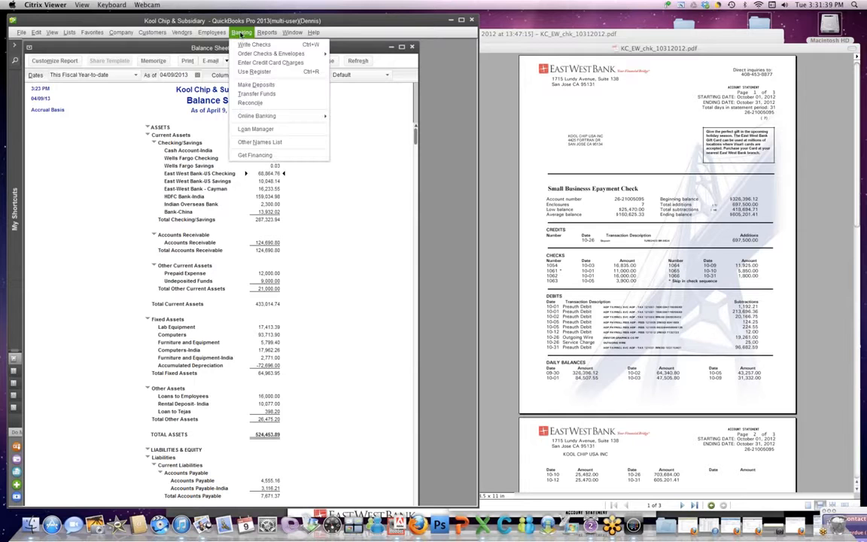
click(256, 104)
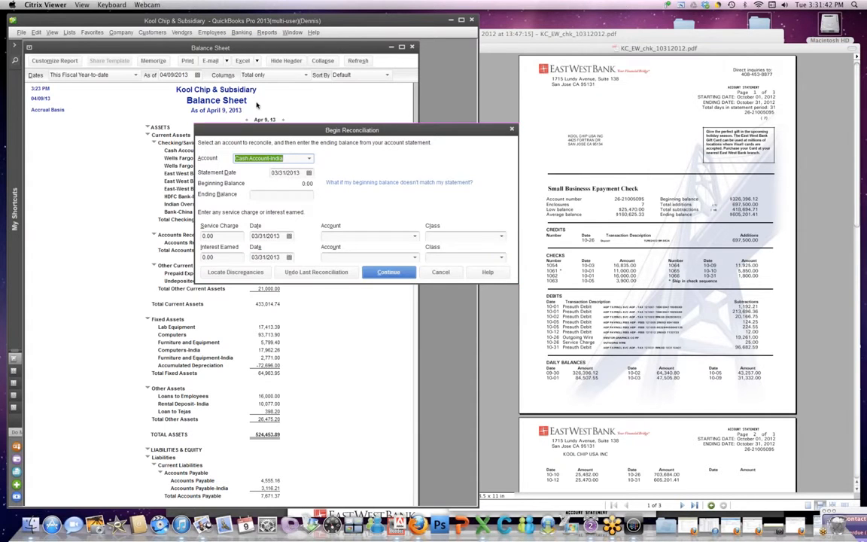
click(309, 159)
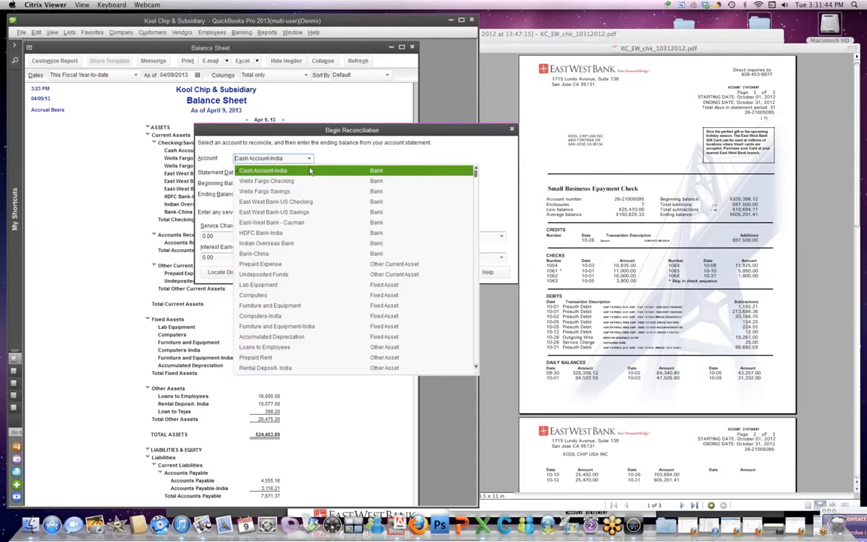
click(305, 202)
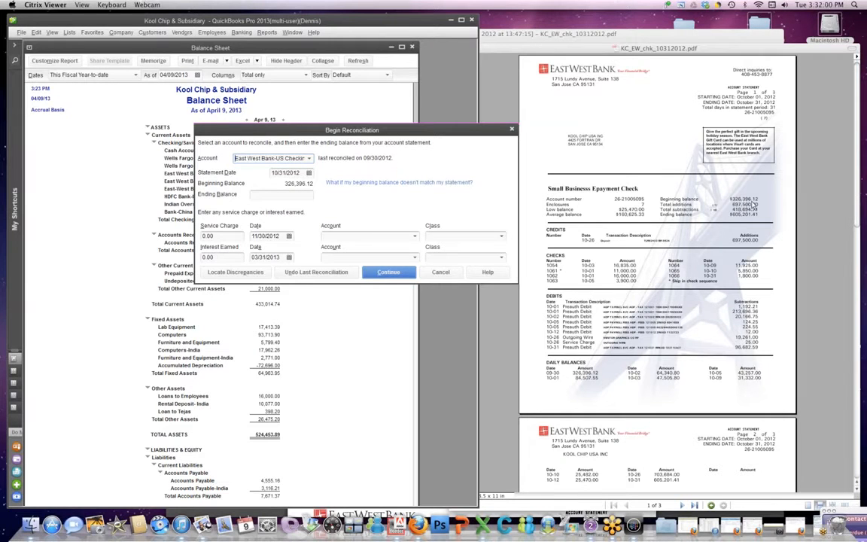
click(293, 195)
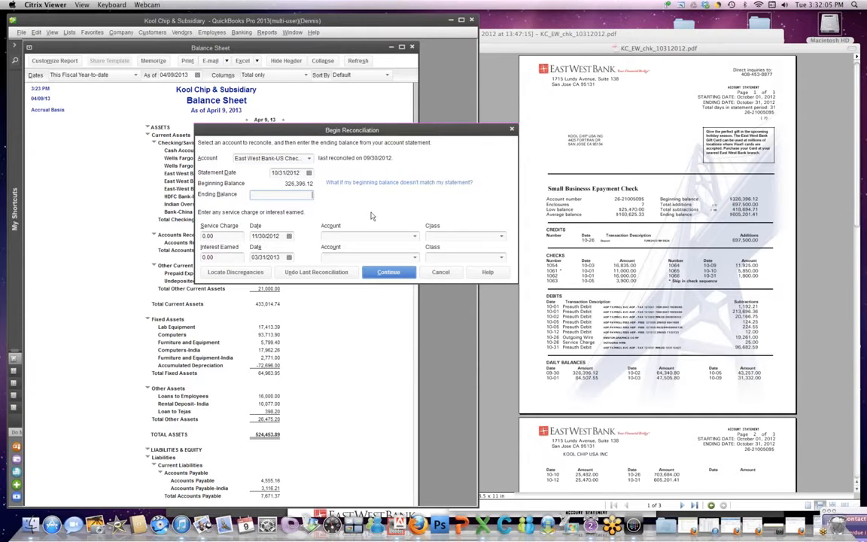
text(605201.41)
click(382, 274)
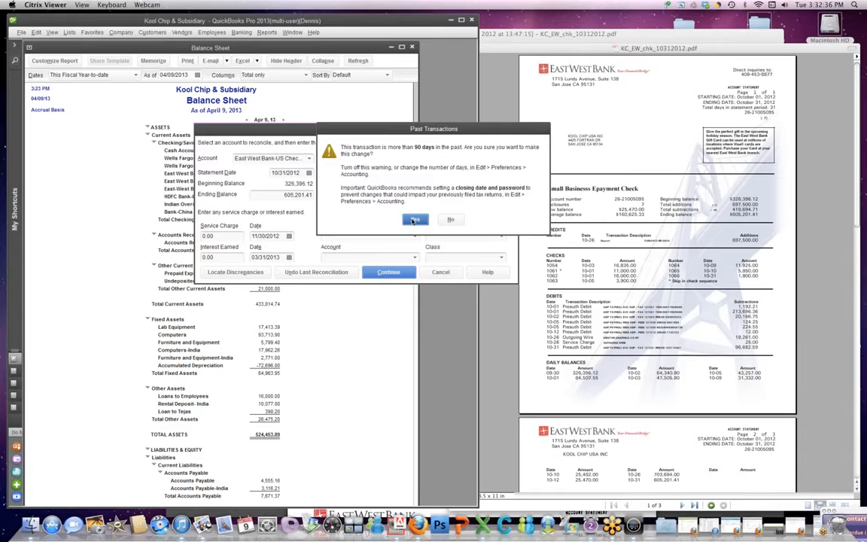
click(413, 220)
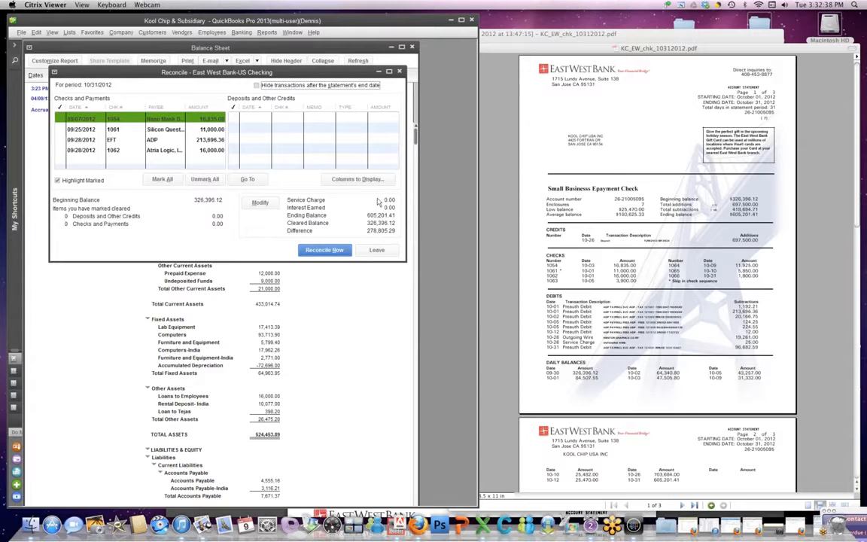
Step: Maximize the Reconcile - East West Bank-US Checking window
click(389, 72)
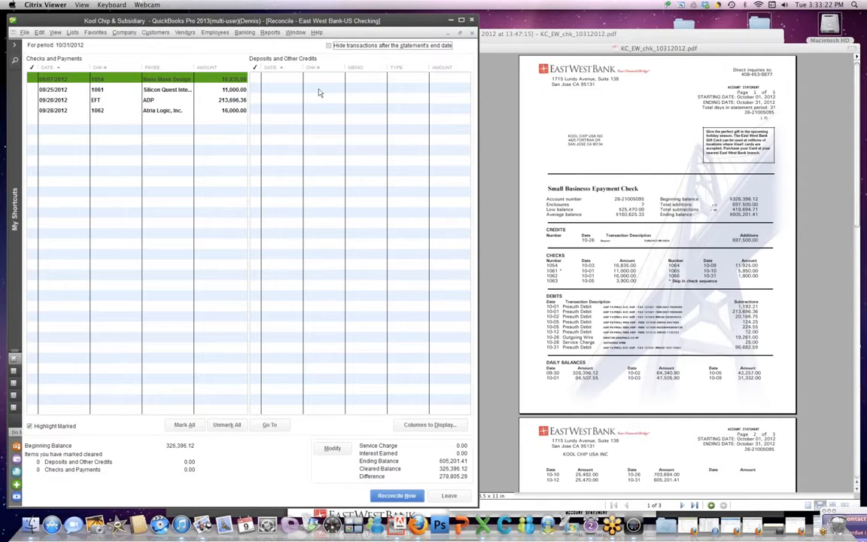
Step: Check the statement and mark checks 1054 and 1061 cleared, totaling 27,835.00
click(568, 270)
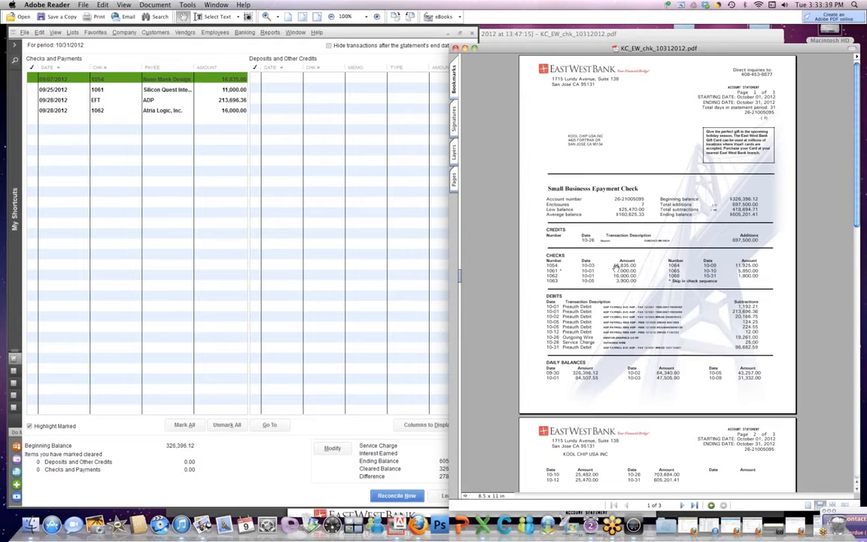
click(33, 80)
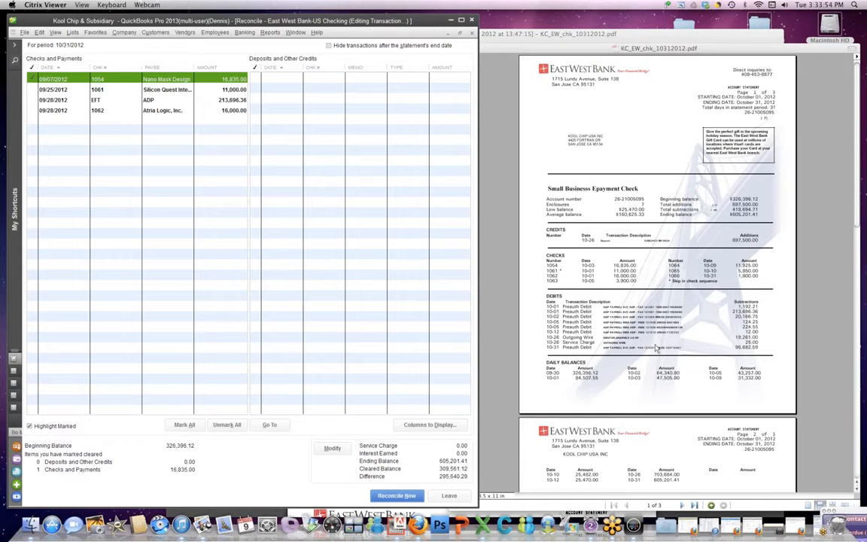
click(566, 268)
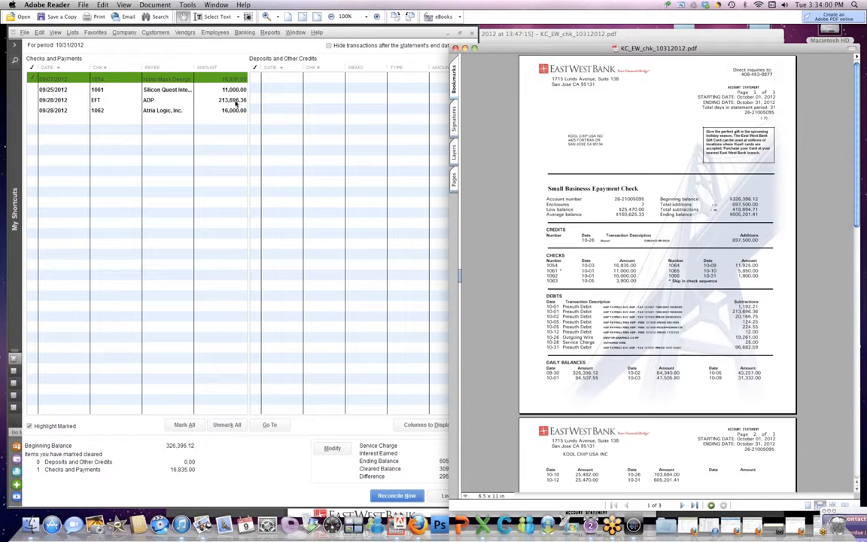
click(33, 90)
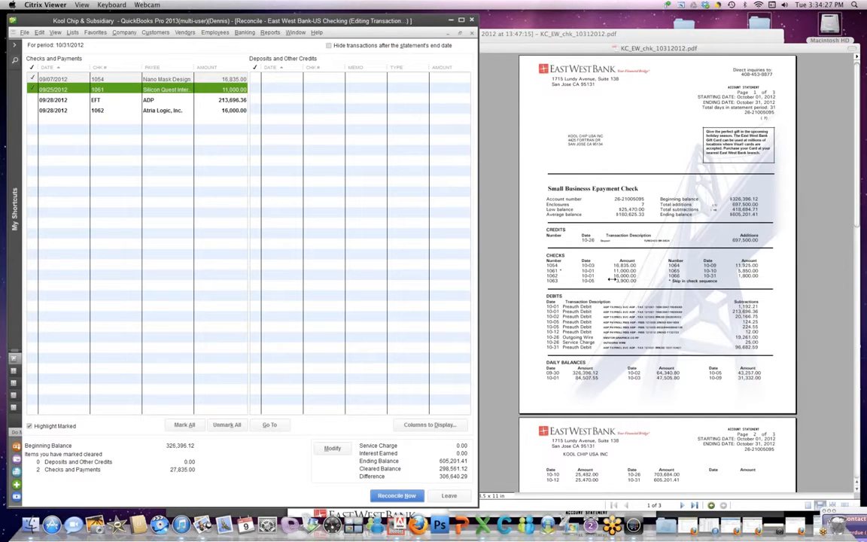
Step: Mark check 1062 cleared, leave the ADP EFT payment unmarked, and bring Firefox forward
click(33, 100)
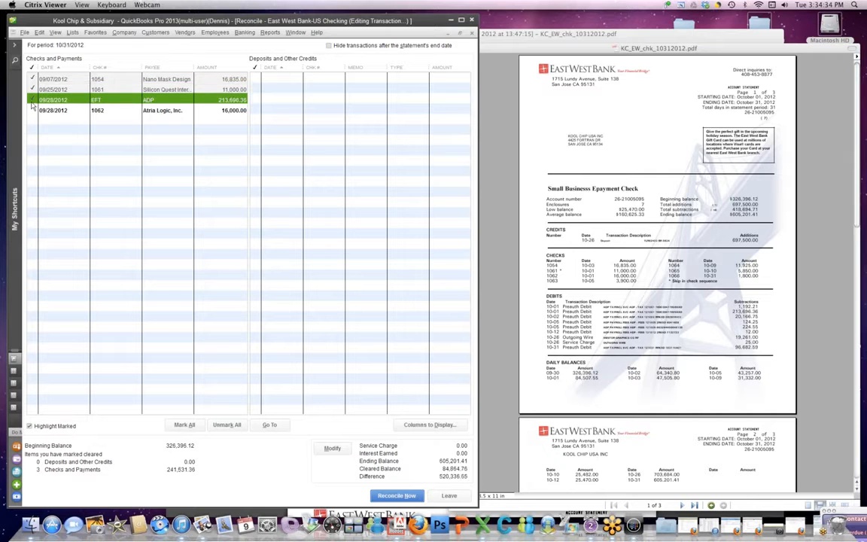
click(33, 100)
click(33, 110)
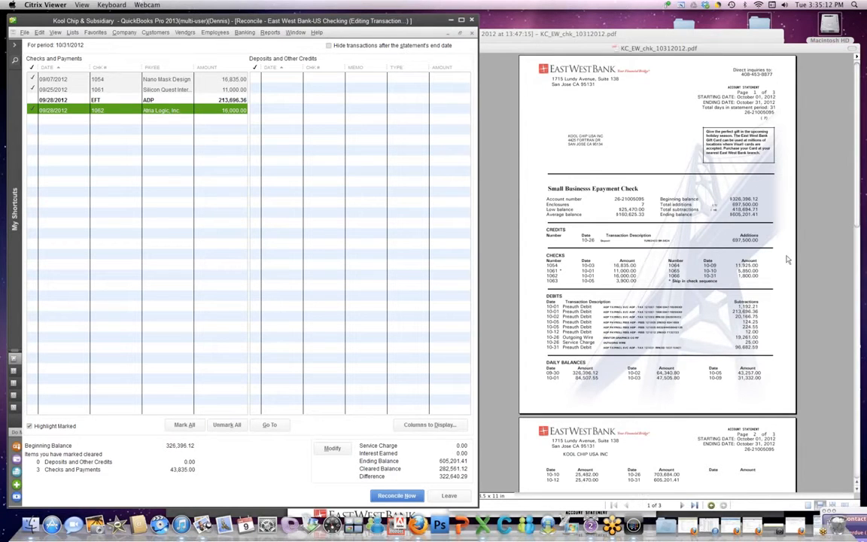
click(763, 39)
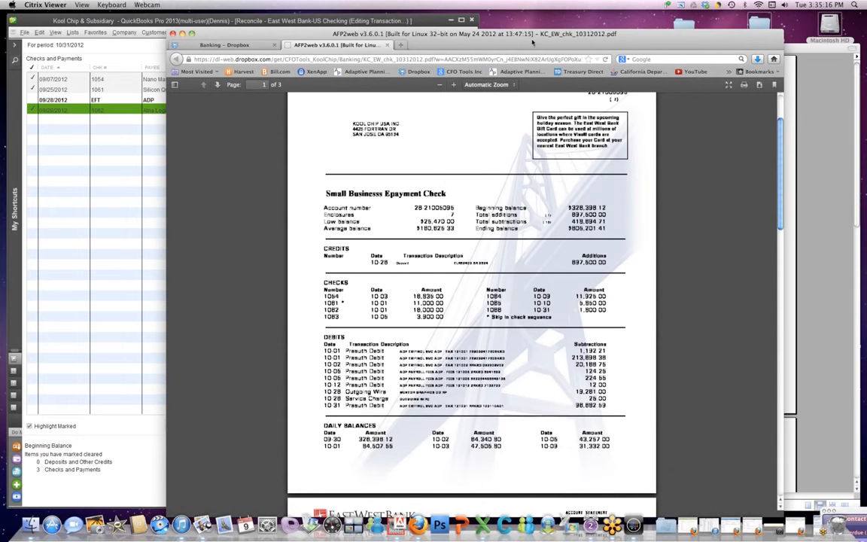
Step: Download KC Supplimental JEs CFOTOOLS.xlsx from Dropbox's QB Exports folder and show it in Downloads
click(225, 47)
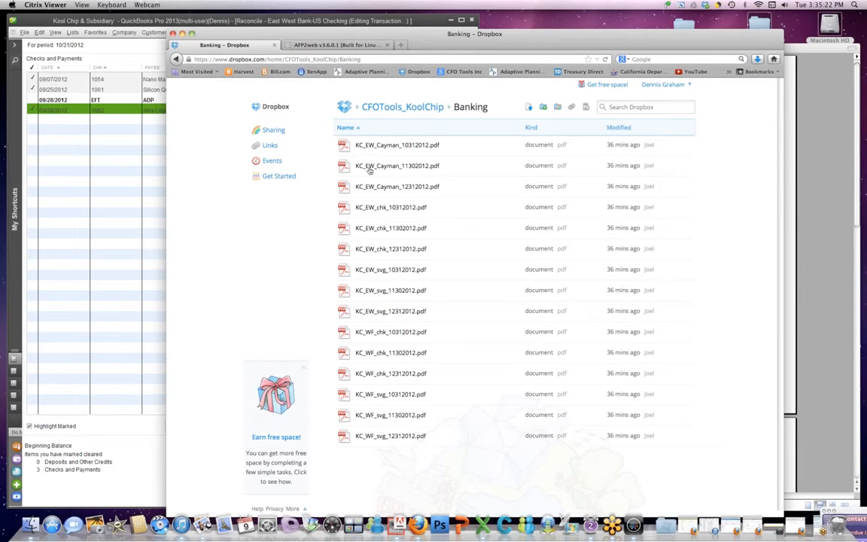
click(413, 108)
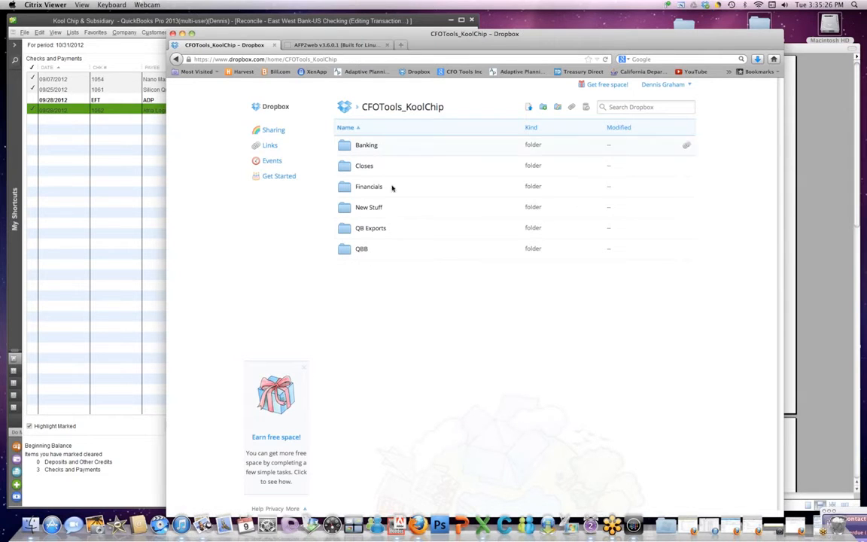
click(368, 227)
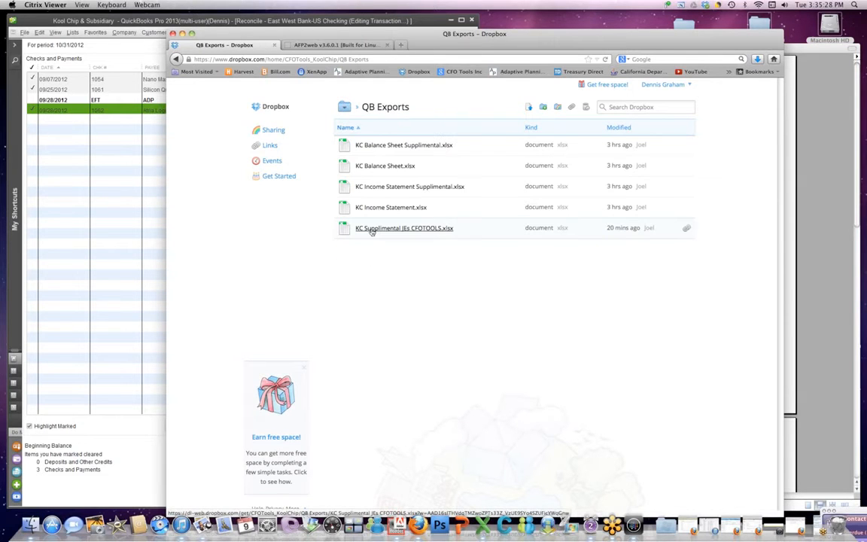
click(426, 229)
click(757, 58)
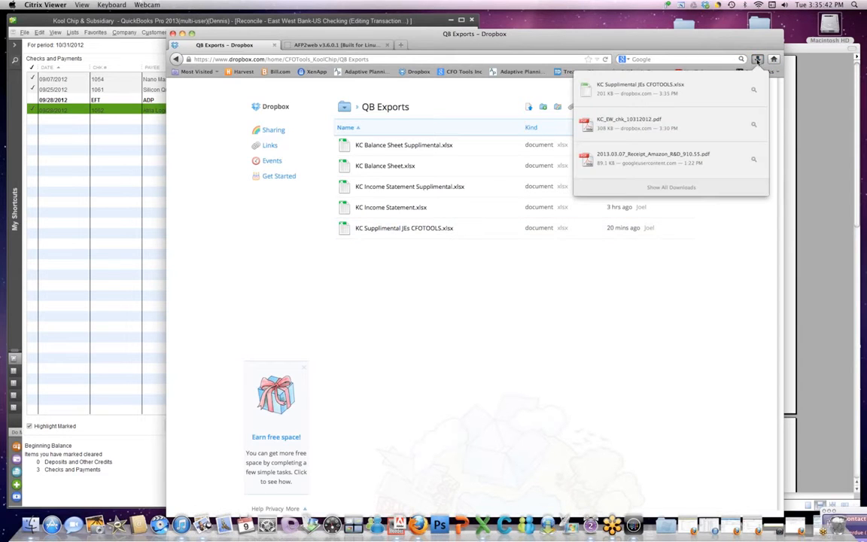
click(754, 90)
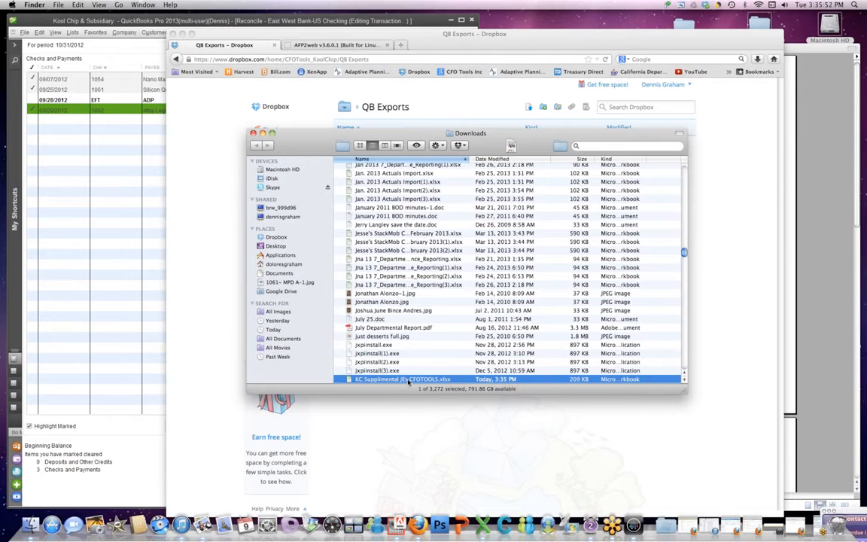
Step: Open KC Supplimental JEs CFOTOOLS.xlsx in Excel and close the Finder Downloads window
double_click(408, 379)
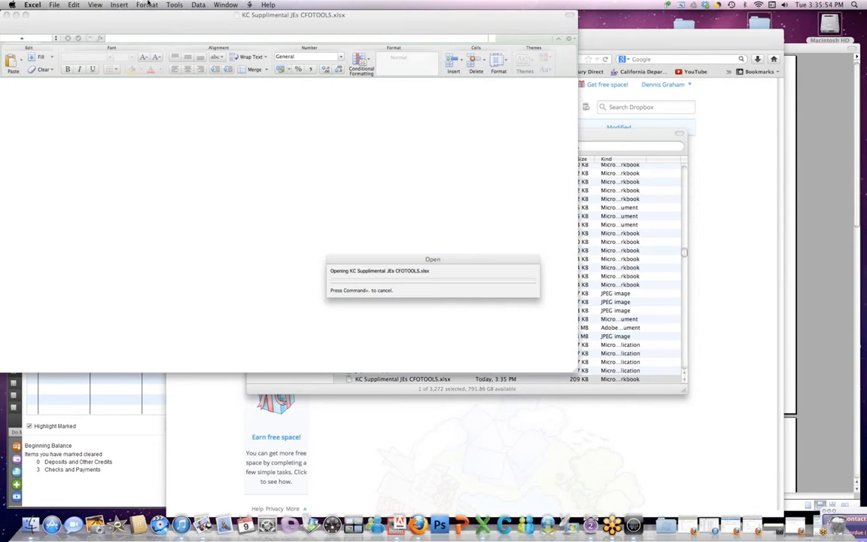
click(645, 134)
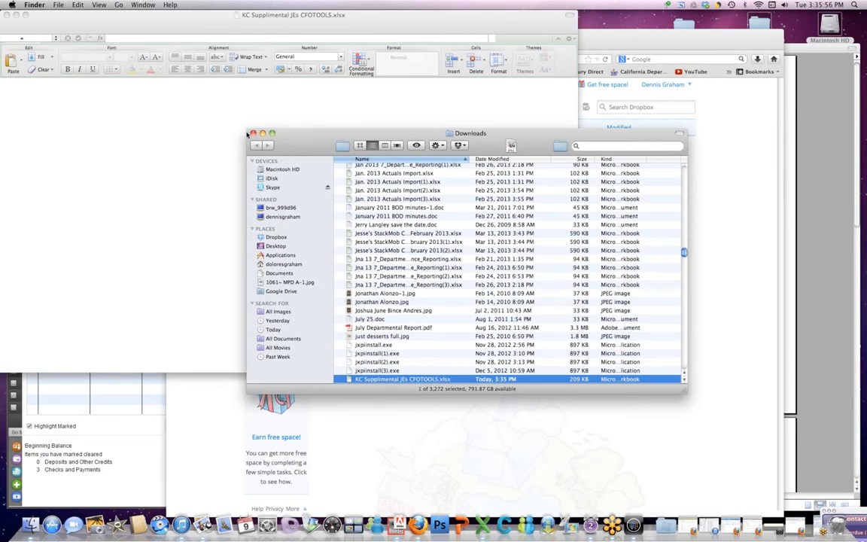
click(253, 133)
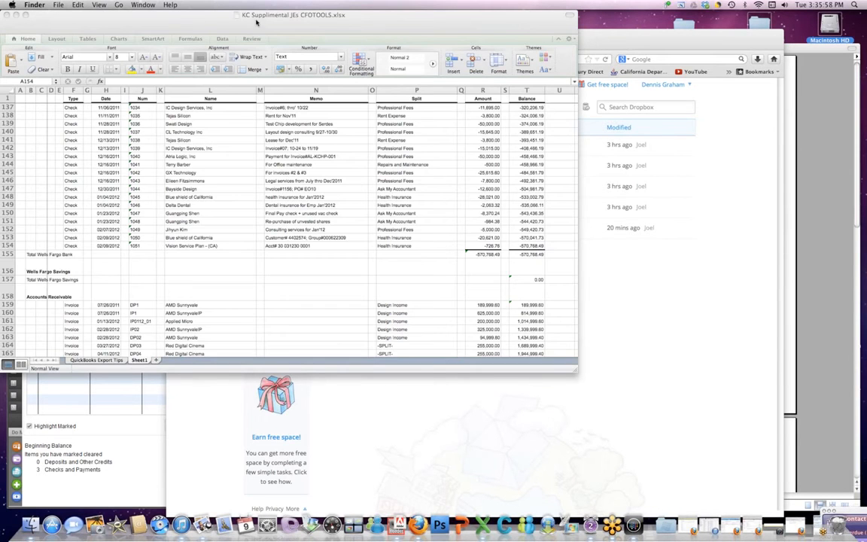
click(194, 16)
Step: Move the Excel workbook down-right, minimize the Dropbox browser, and bring the statement PDF forward
drag(215, 19, 297, 87)
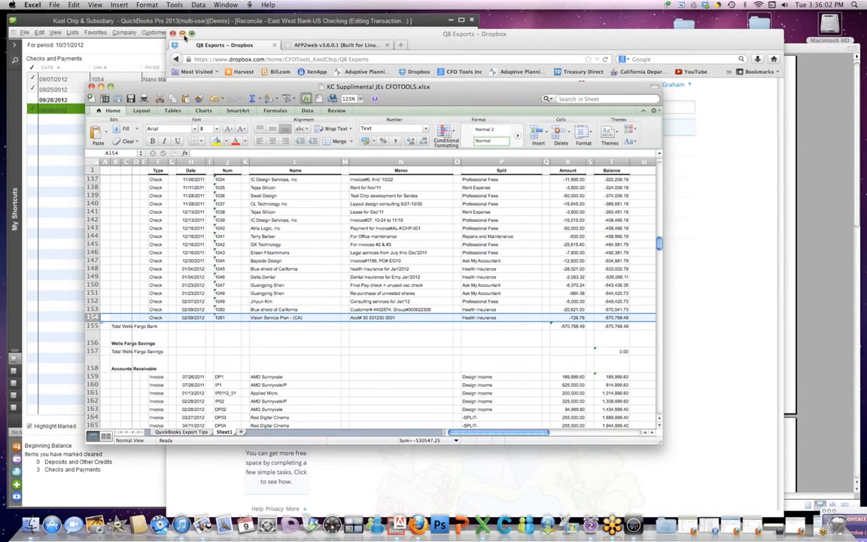
click(182, 35)
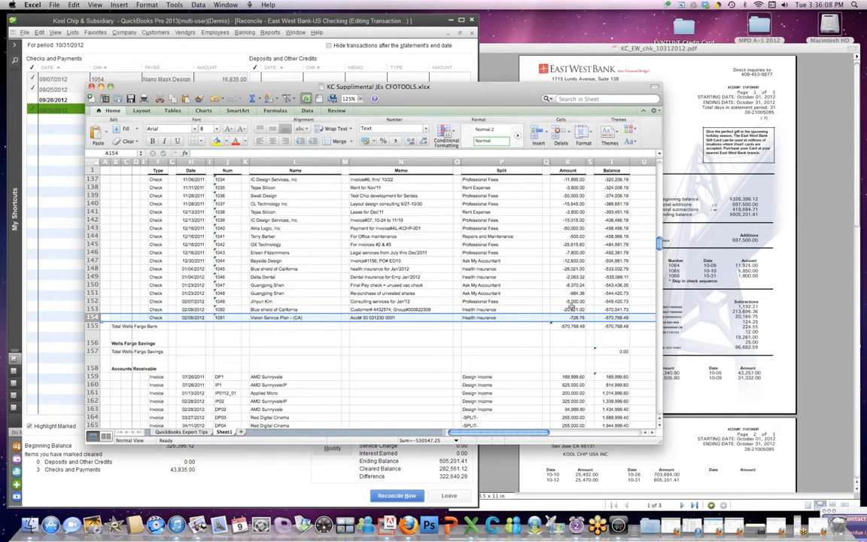
click(615, 205)
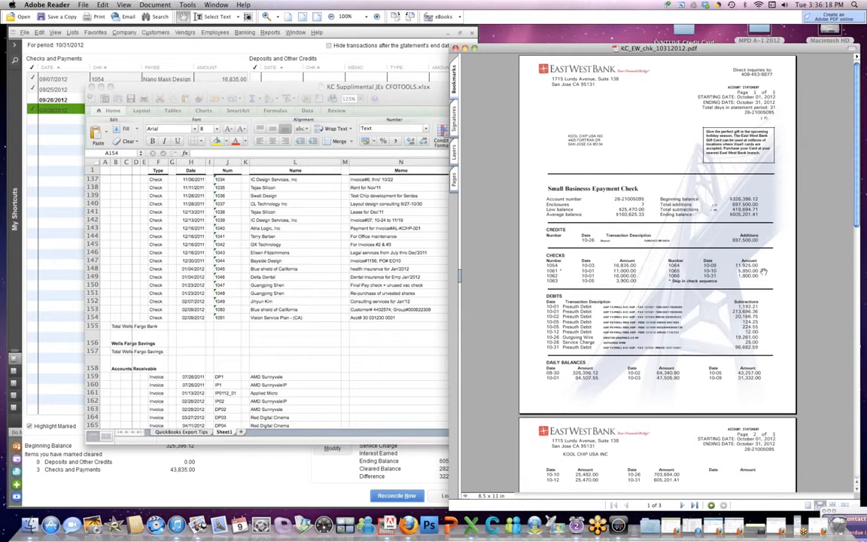
Step: Review the statement's page 3 check images, return to page 1, then bring the Excel register forward
scroll(857, 216, down, 1)
drag(856, 216, 853, 415)
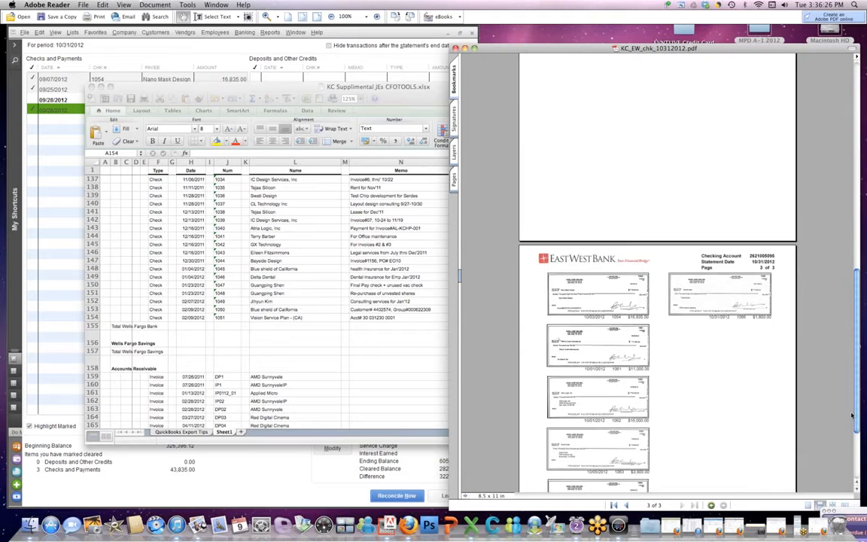
drag(853, 415, 841, 136)
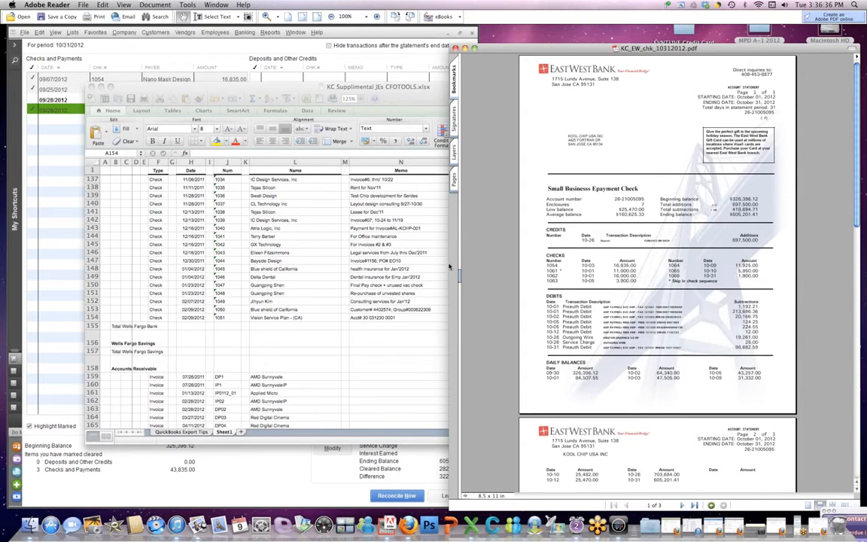
click(170, 249)
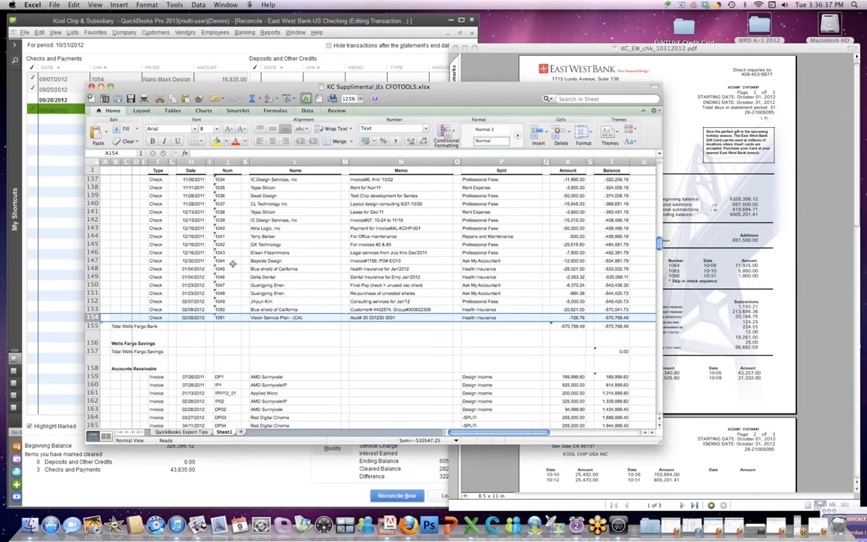
Step: Scroll the register up to the East West Bank - US Checking section listing checks 1002 through 1086
scroll(226, 259, up, 5)
scroll(231, 263, up, 5)
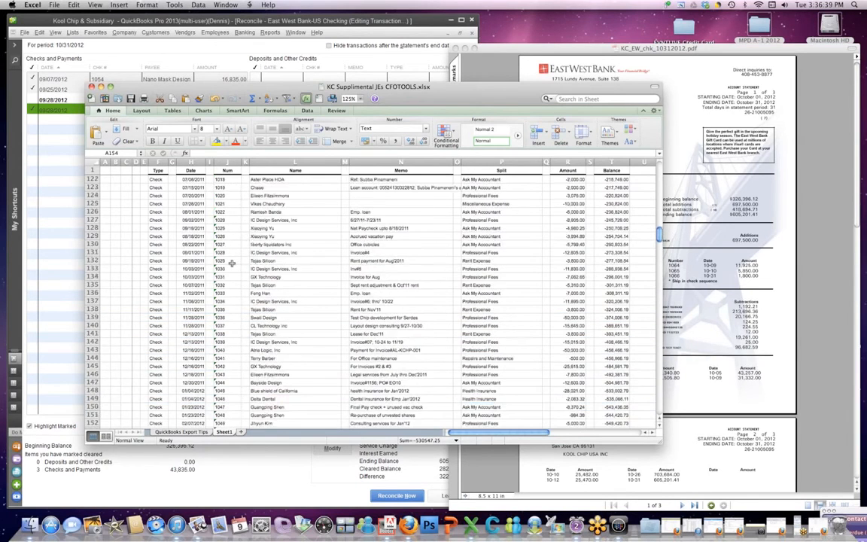
scroll(232, 262, up, 9)
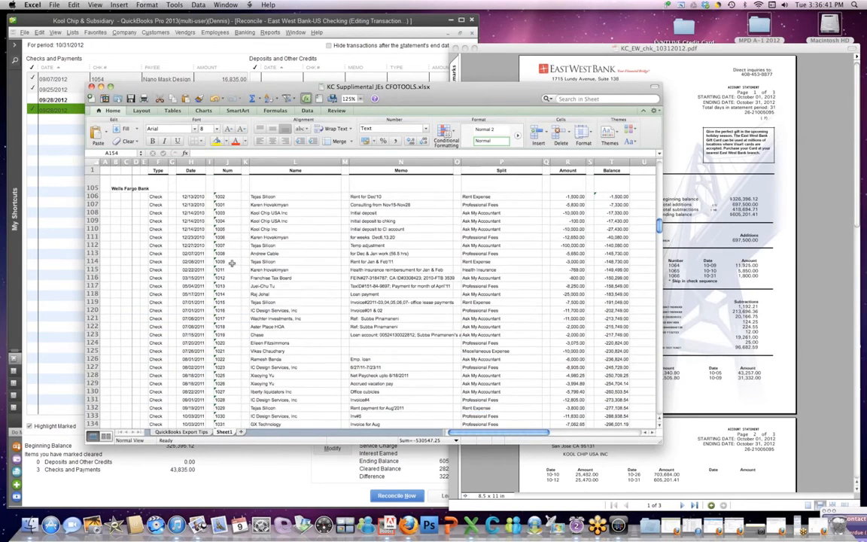
scroll(231, 263, up, 10)
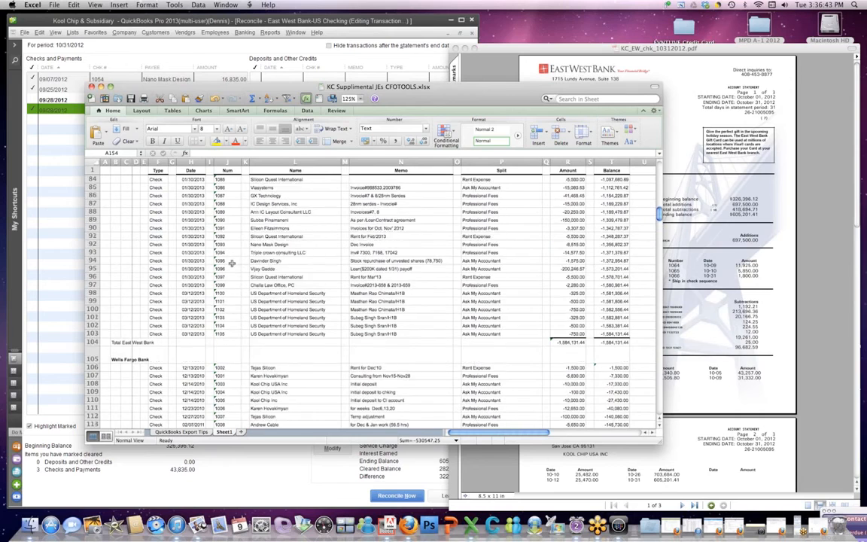
scroll(232, 263, up, 14)
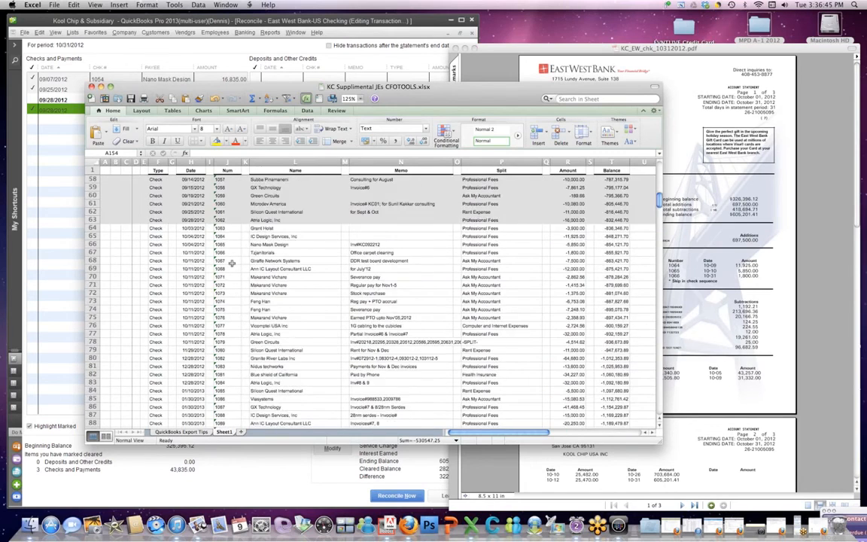
scroll(232, 263, up, 5)
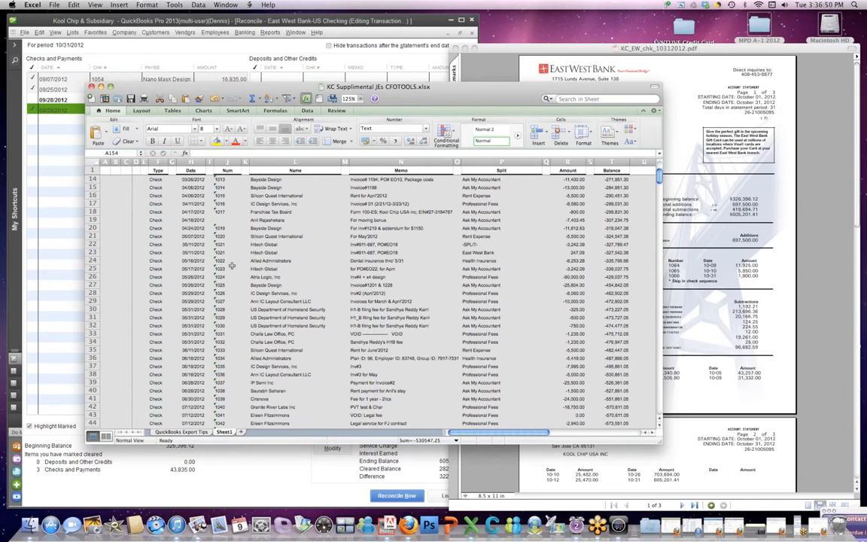
scroll(204, 233, up, 5)
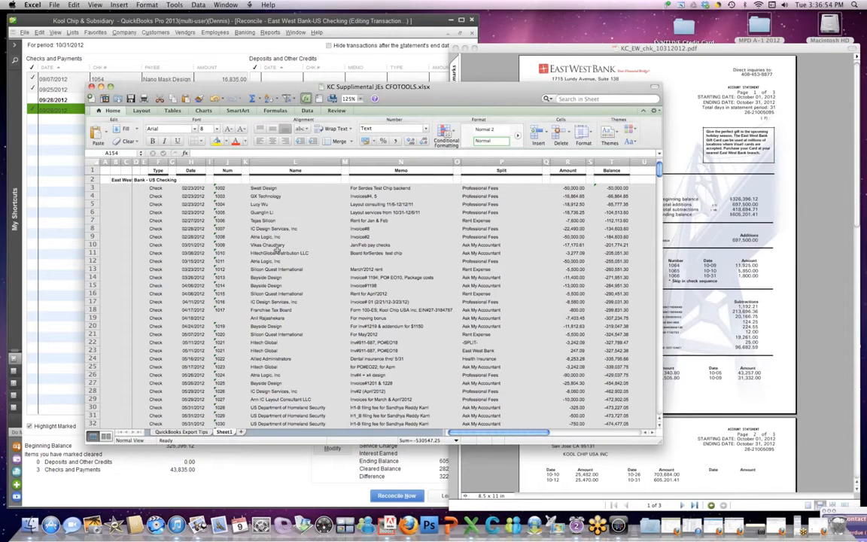
drag(659, 173, 658, 200)
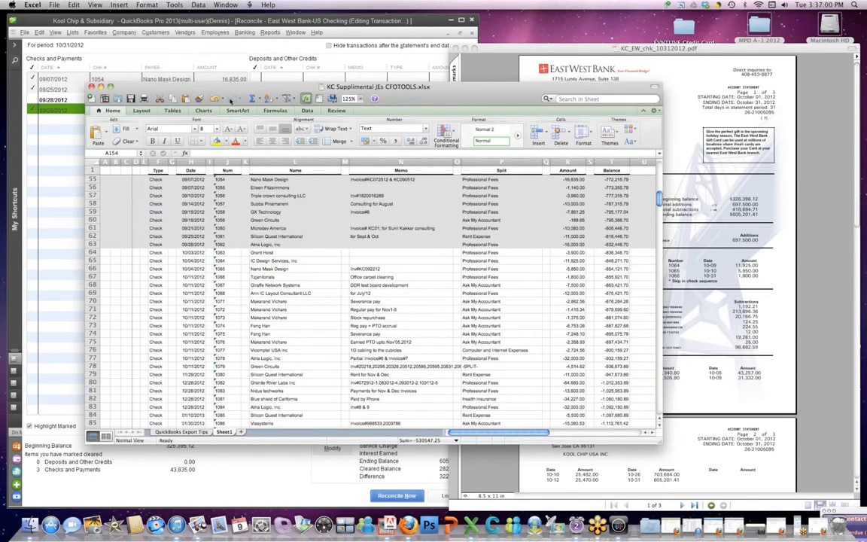
Step: Select register rows 64 to 78 holding the October checks 1063 through 1079
drag(218, 89, 214, 126)
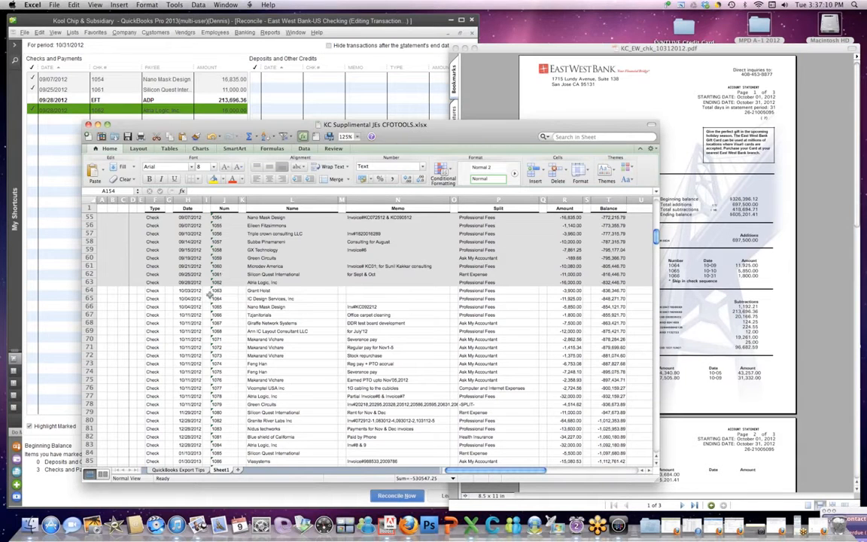
drag(573, 289, 182, 292)
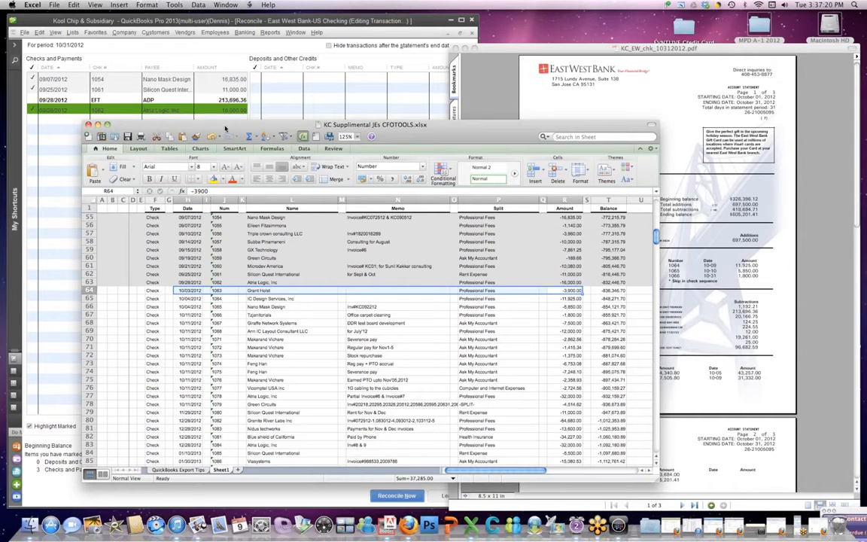
drag(184, 291, 586, 477)
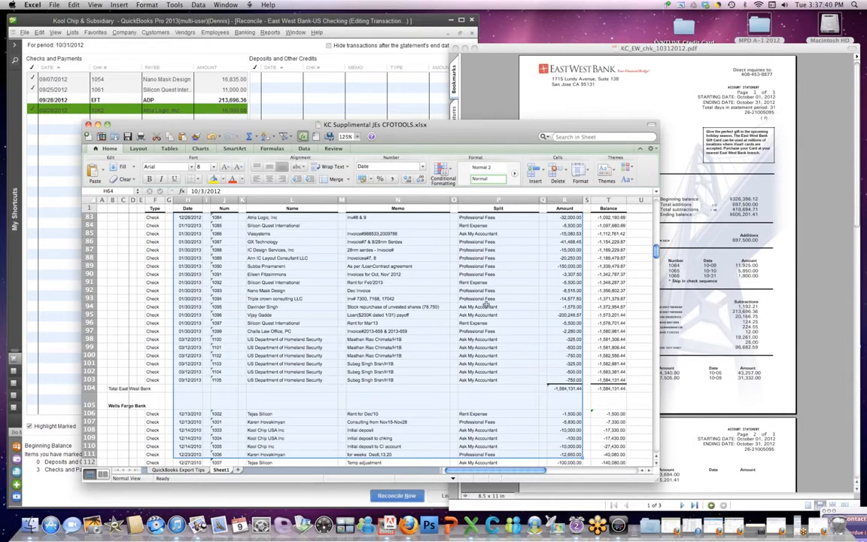
mouse_move(656, 252)
mouse_down()
mouse_move(657, 225)
mouse_move(657, 236)
mouse_up()
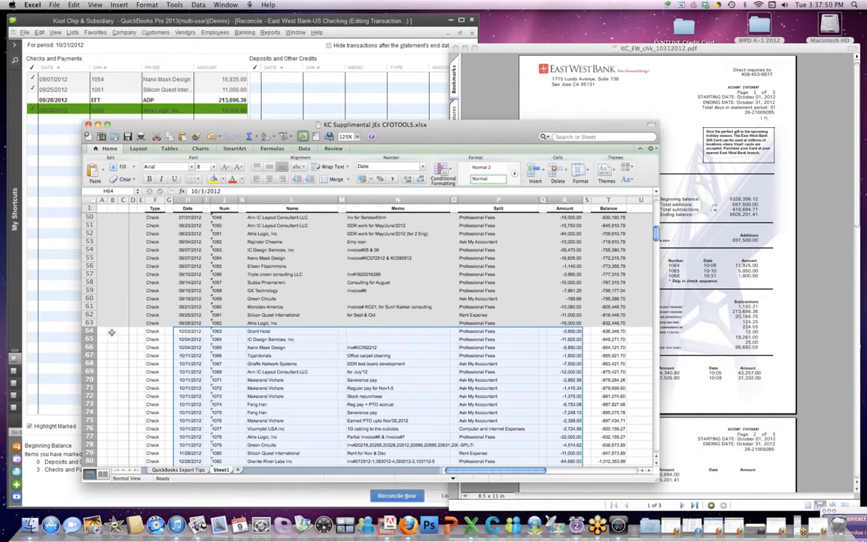
drag(89, 331, 94, 449)
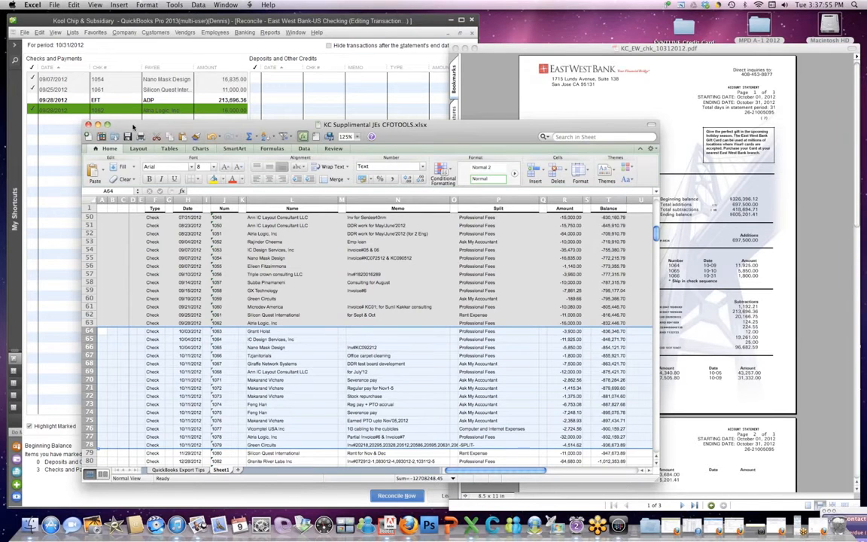
drag(133, 126, 243, 71)
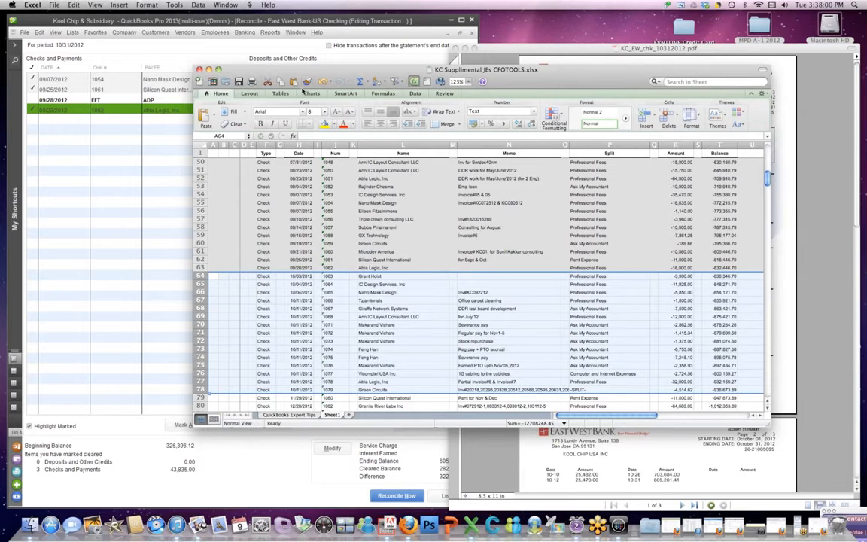
Step: Move and shrink the Excel window, then resize the reconciliation to show difference 322,640.29
drag(325, 73, 416, 18)
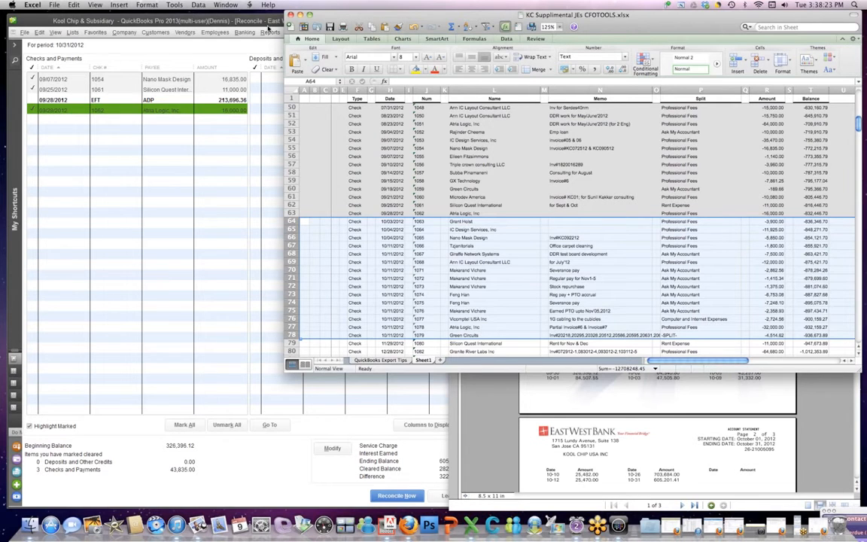
drag(349, 16, 255, 105)
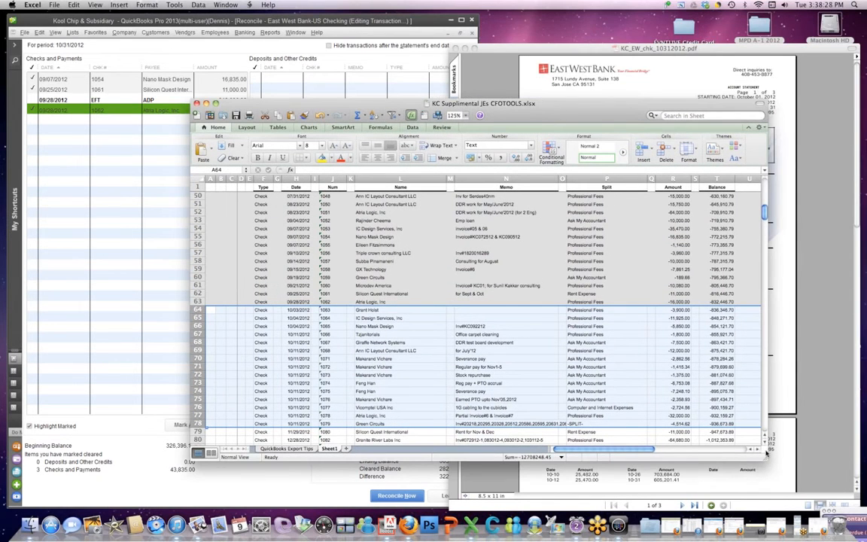
drag(766, 452, 766, 382)
drag(765, 202, 768, 207)
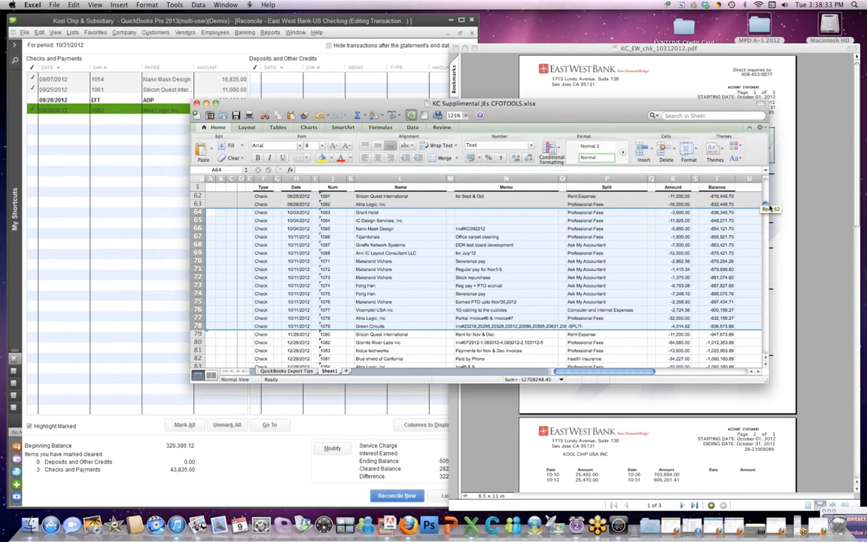
drag(662, 106, 759, 276)
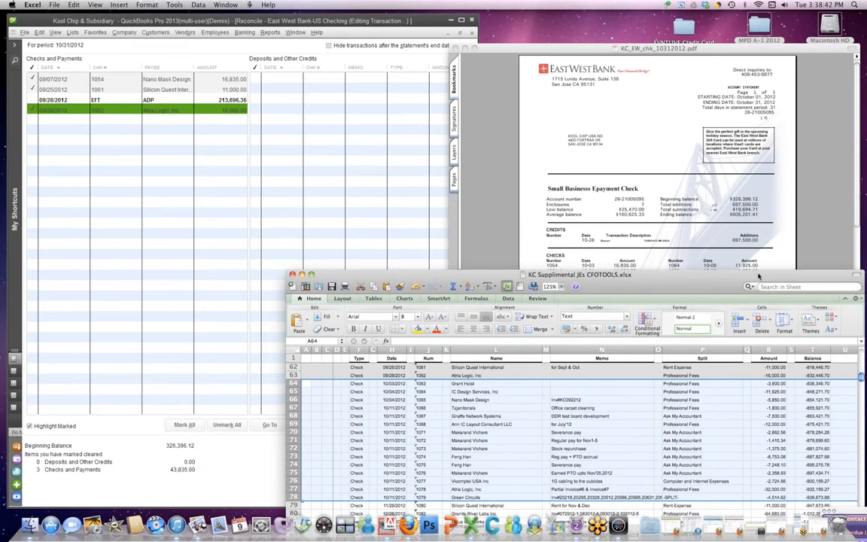
click(325, 25)
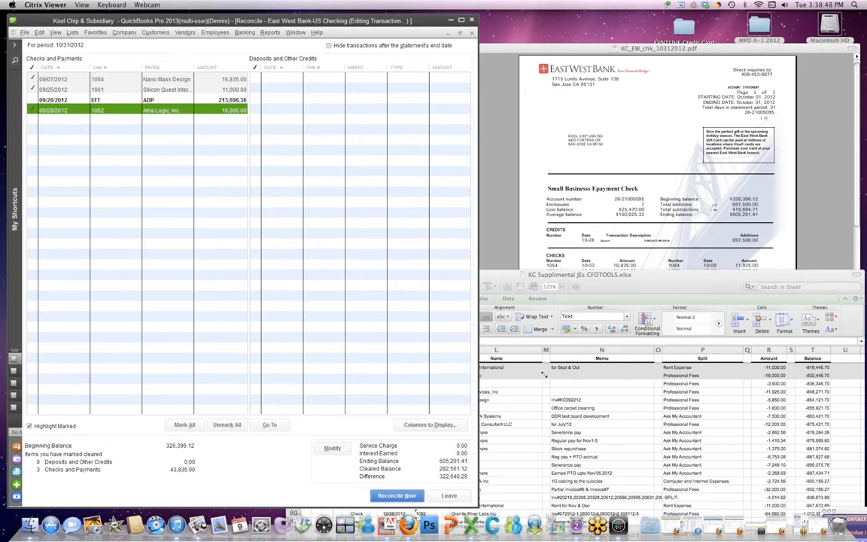
drag(588, 374, 589, 374)
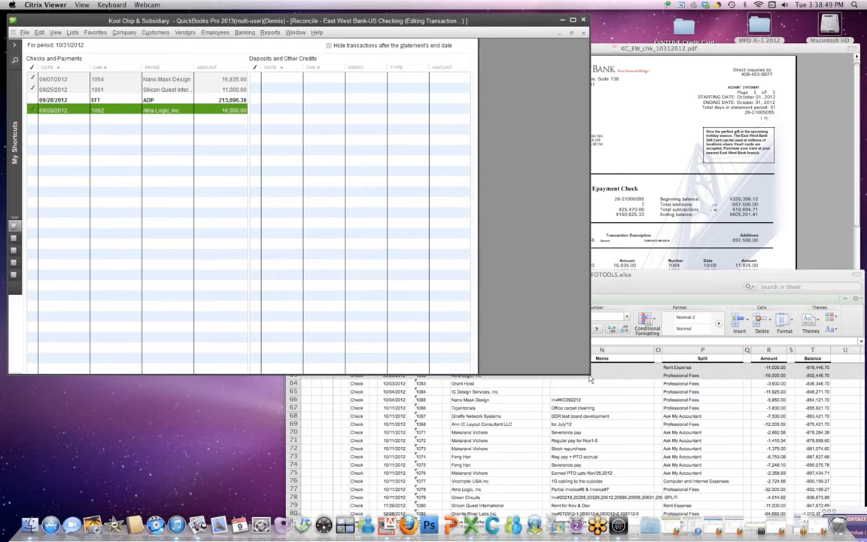
Step: Open a blank Write Checks form on East West Bank-US Checking and look up row 64's payee in Excel
click(244, 34)
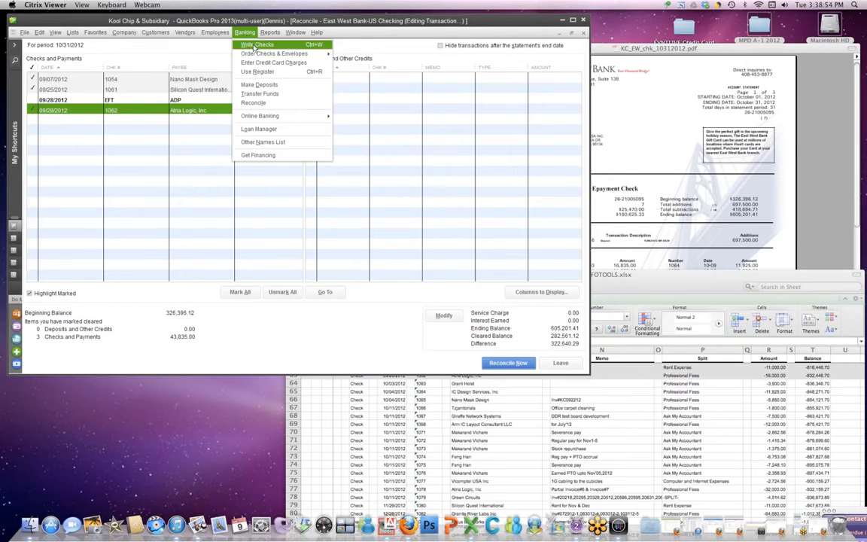
click(252, 44)
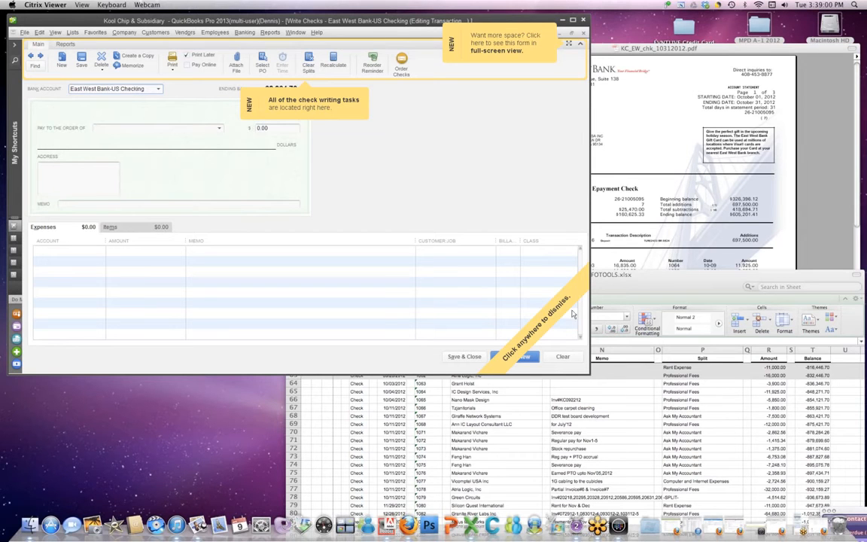
click(496, 279)
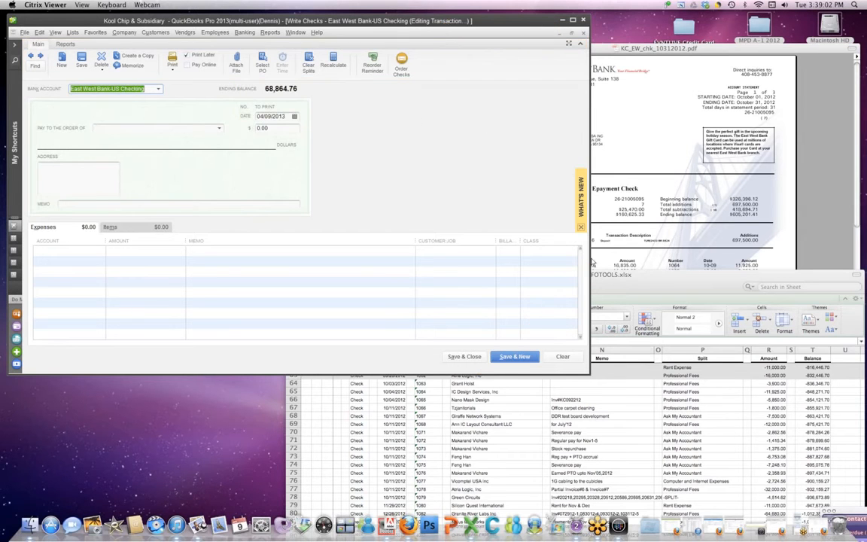
click(581, 228)
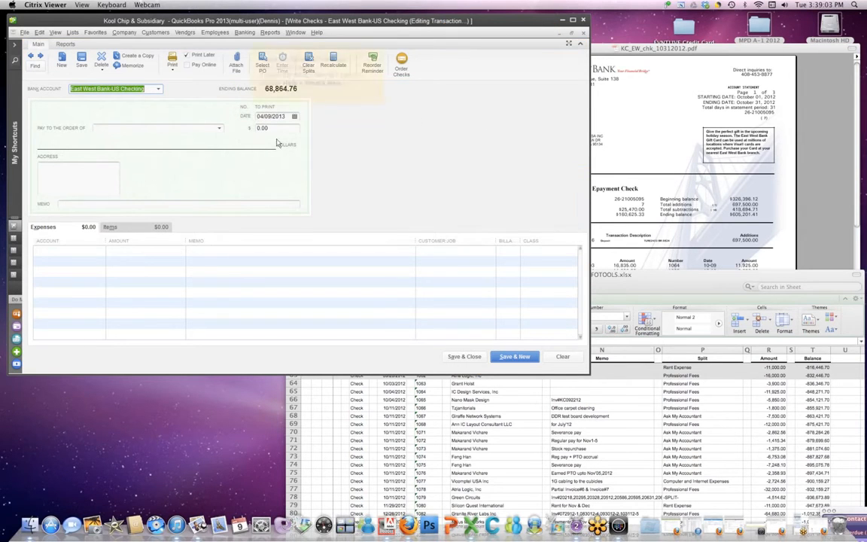
click(138, 128)
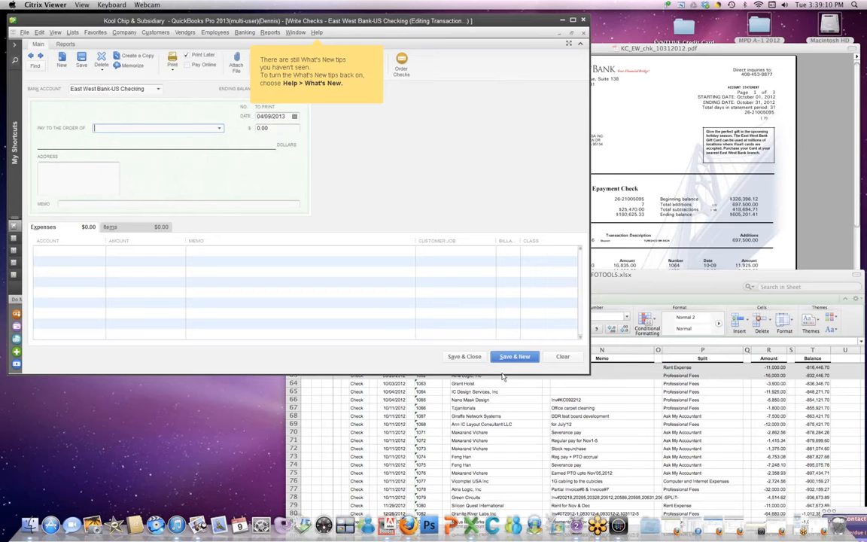
click(474, 383)
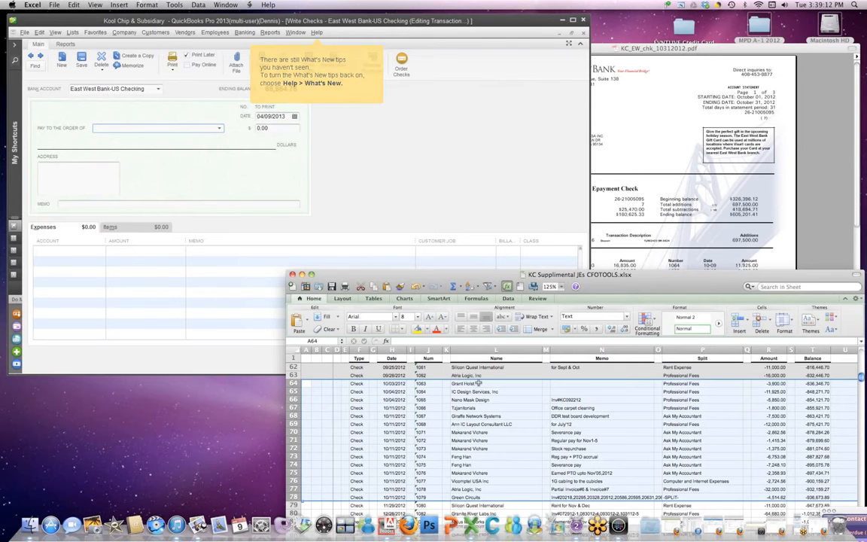
click(488, 383)
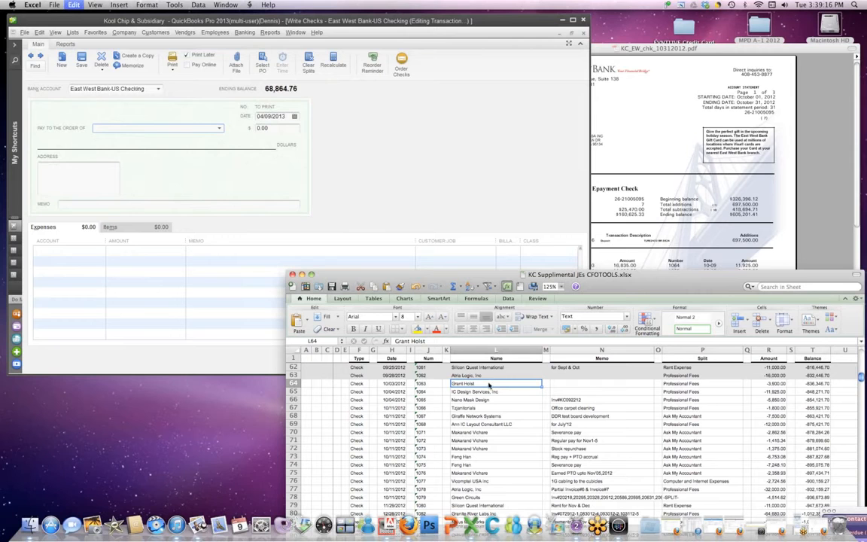
click(103, 130)
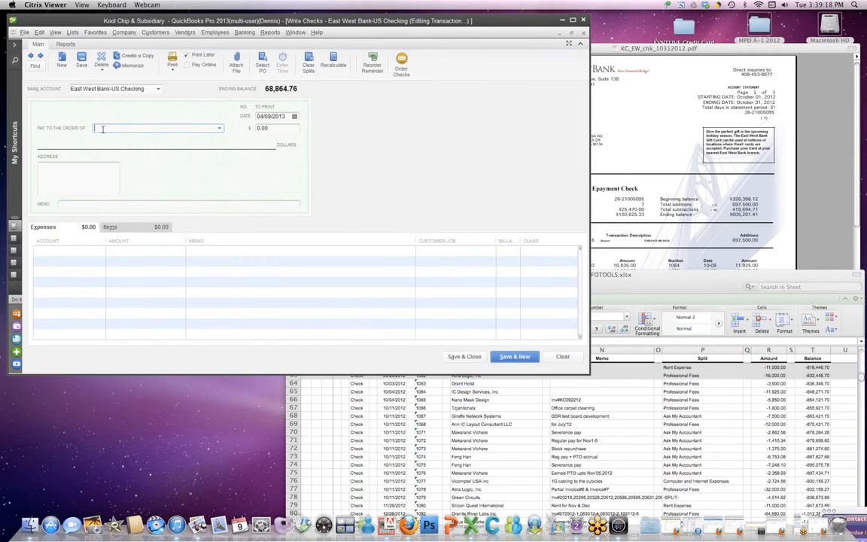
key(Tab)
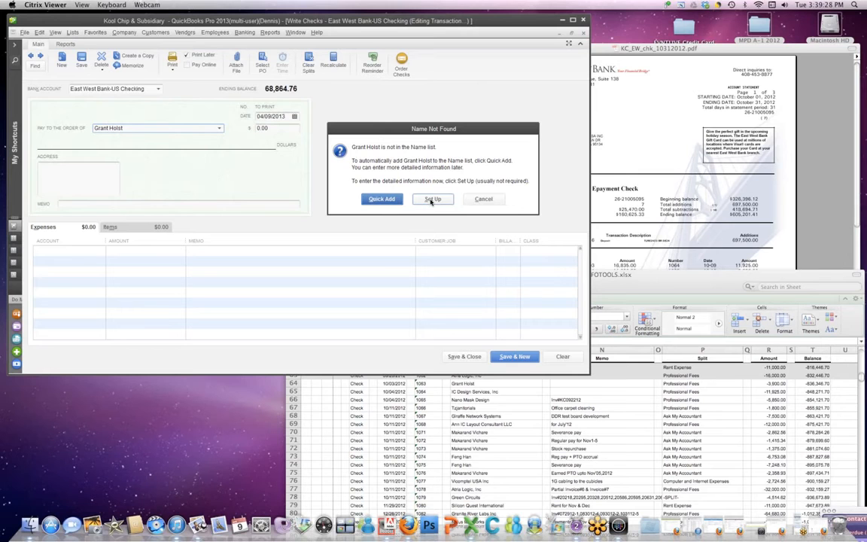
click(382, 199)
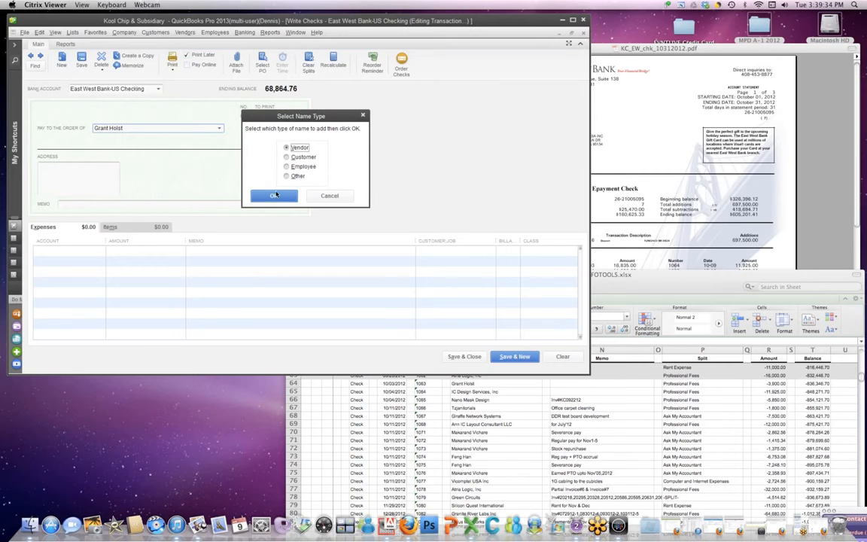
click(276, 194)
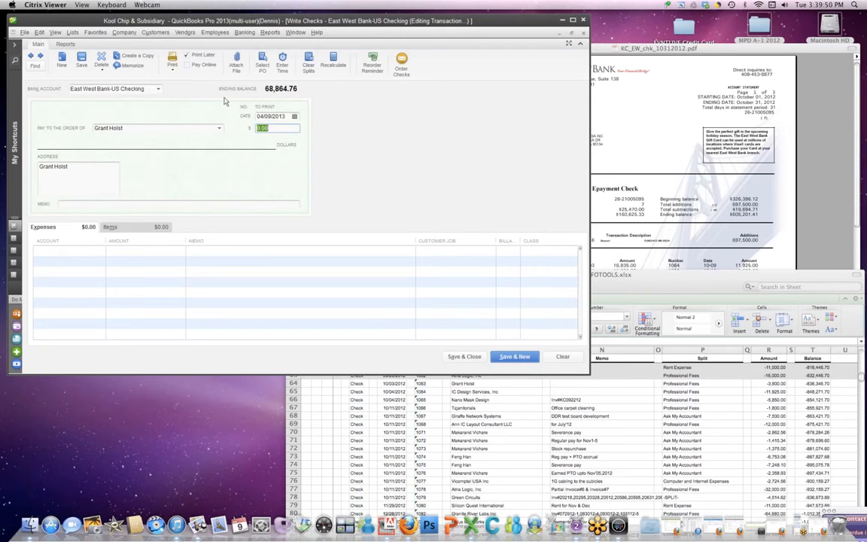
Step: Turn off Print Later and set check number 1063 with date 10/03/2012
click(187, 59)
click(278, 106)
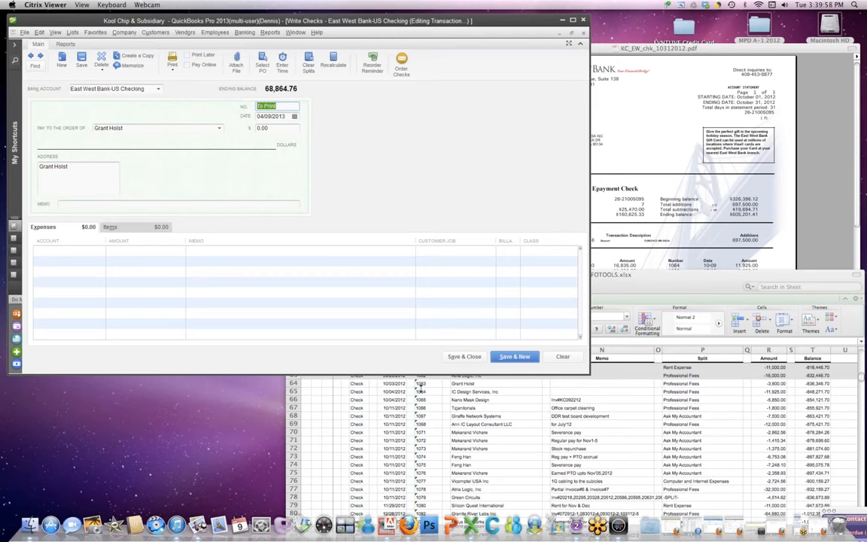
text(1063)
drag(286, 115, 253, 116)
text(10)
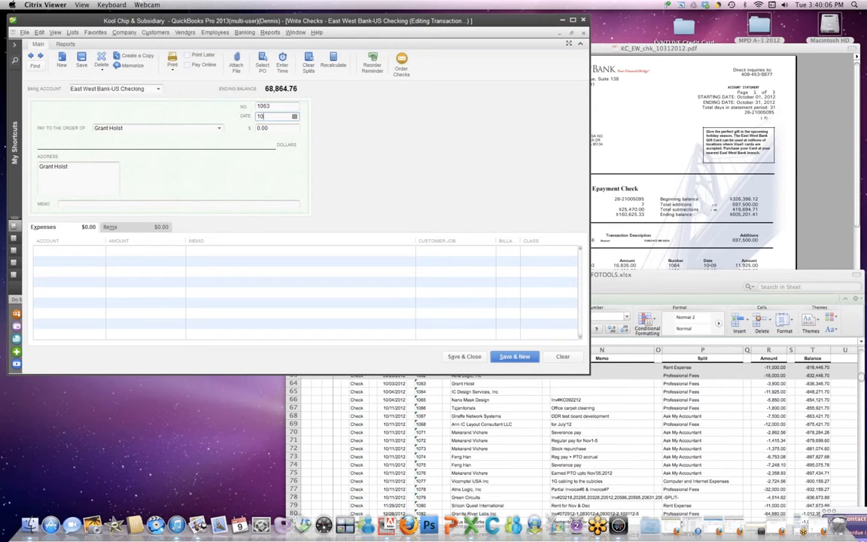
text(10)
key(BackSpace)
key(BackSpace)
text(0312)
key(Tab)
Step: Enter 3,900.00 to Professional Fees and save the check, accepting the past-date warning
key(Tab)
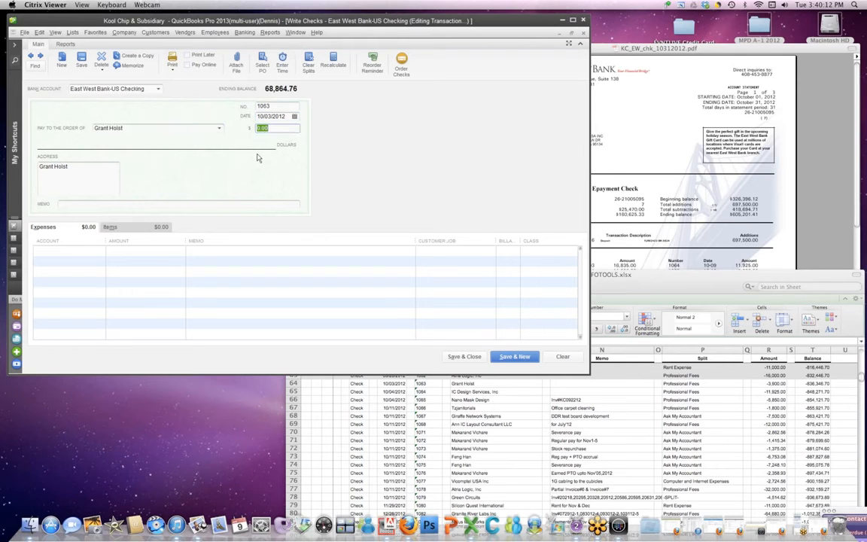
text(390)
key(Tab)
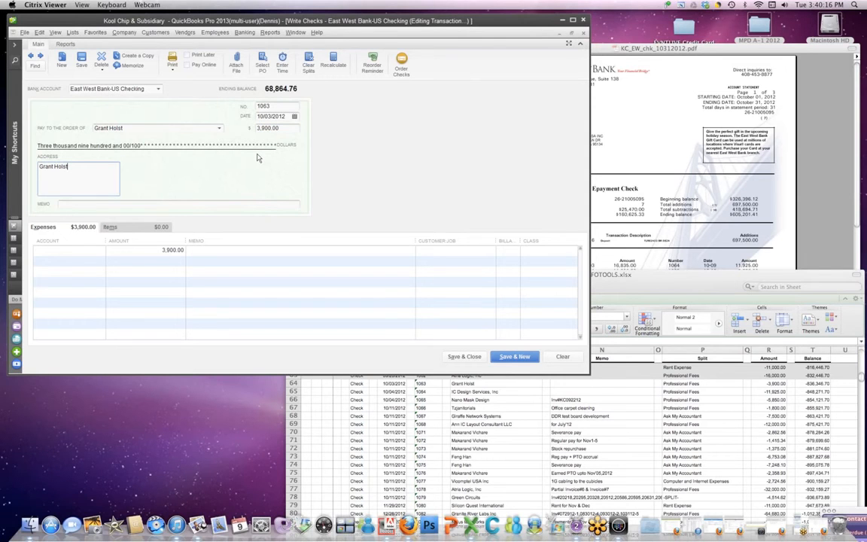
key(Tab)
key(Tab)
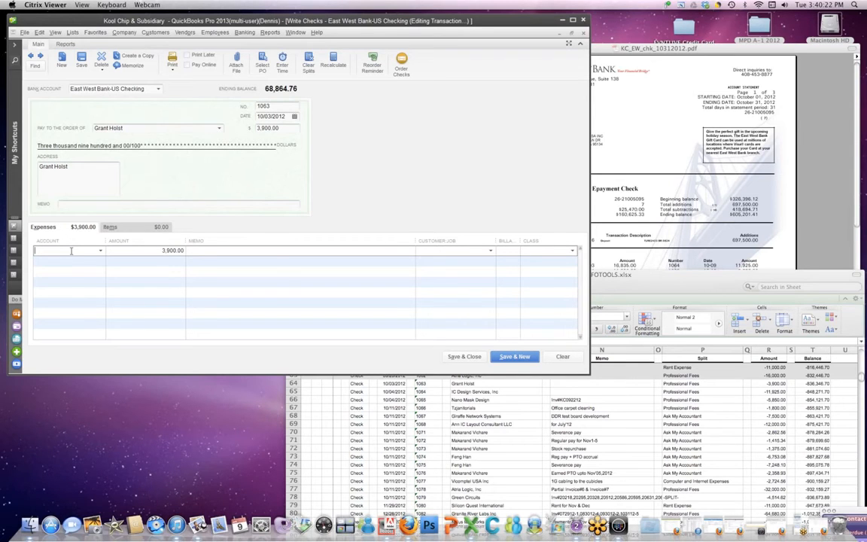
text(prof)
key(Tab)
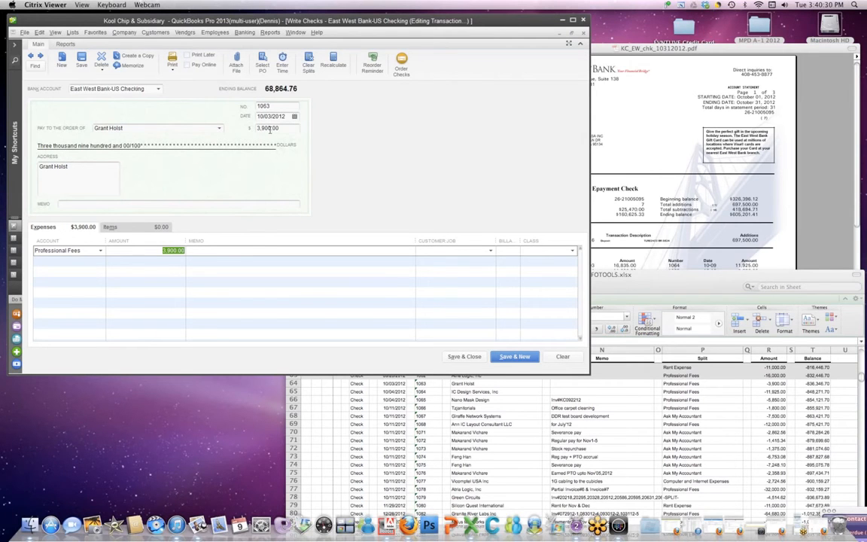
click(505, 358)
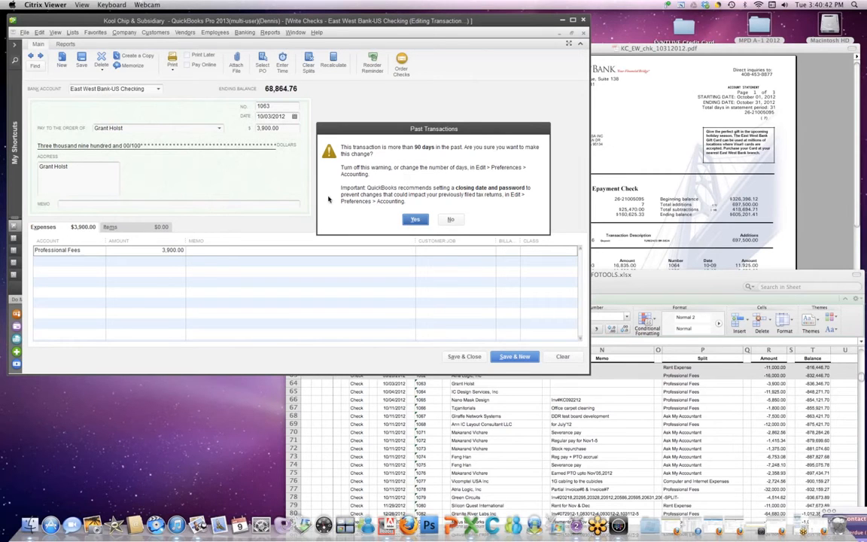
click(413, 220)
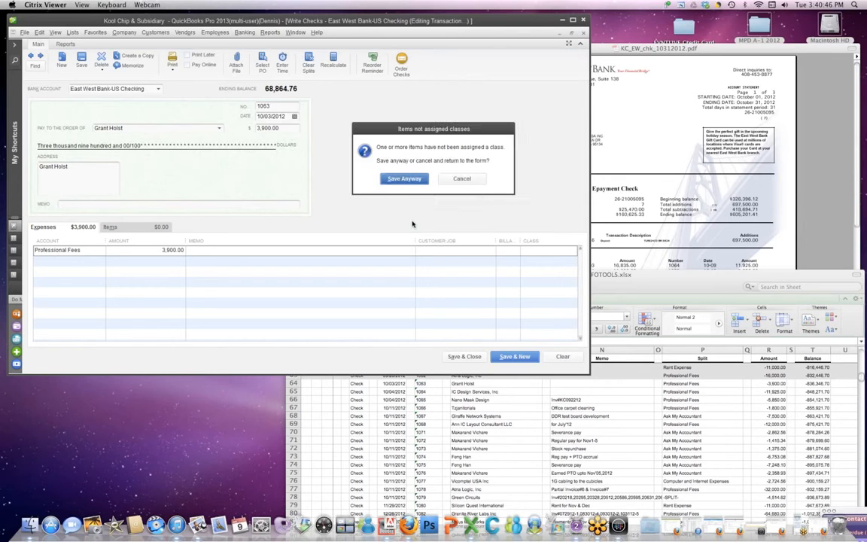
Step: Save check 1063 without a class, then make IC Design Services, Inc the payee as a new vendor
click(404, 179)
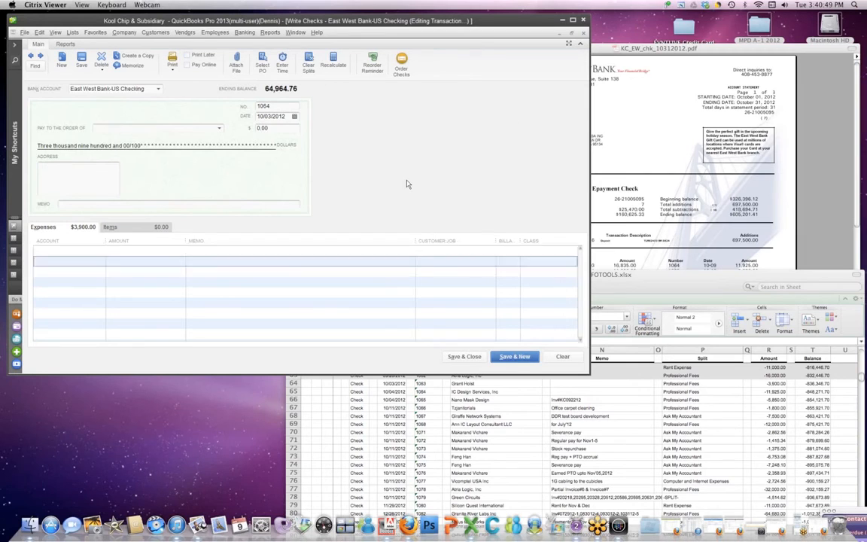
click(430, 394)
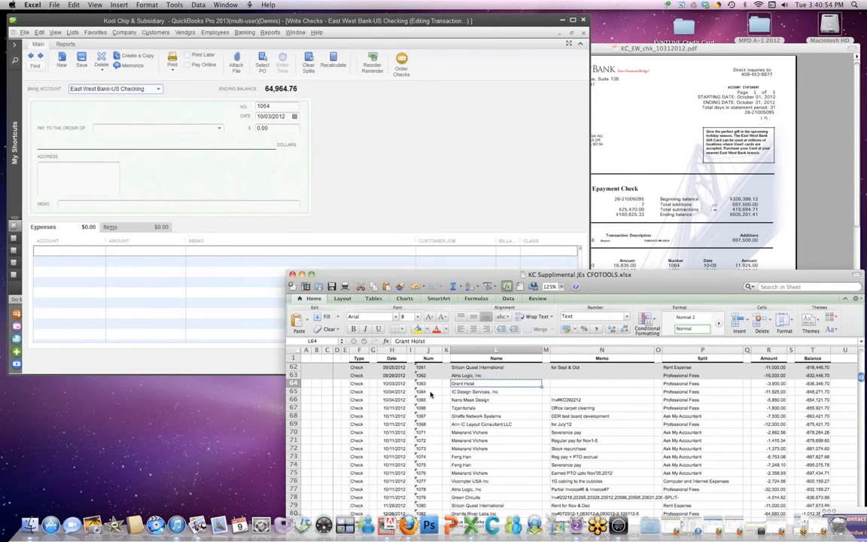
click(453, 392)
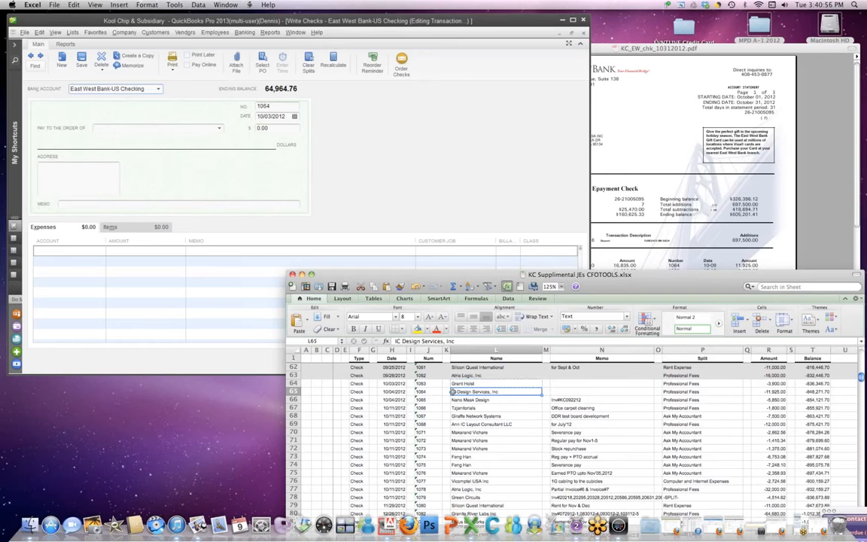
key(super+c)
click(110, 130)
click(107, 127)
key(super+v)
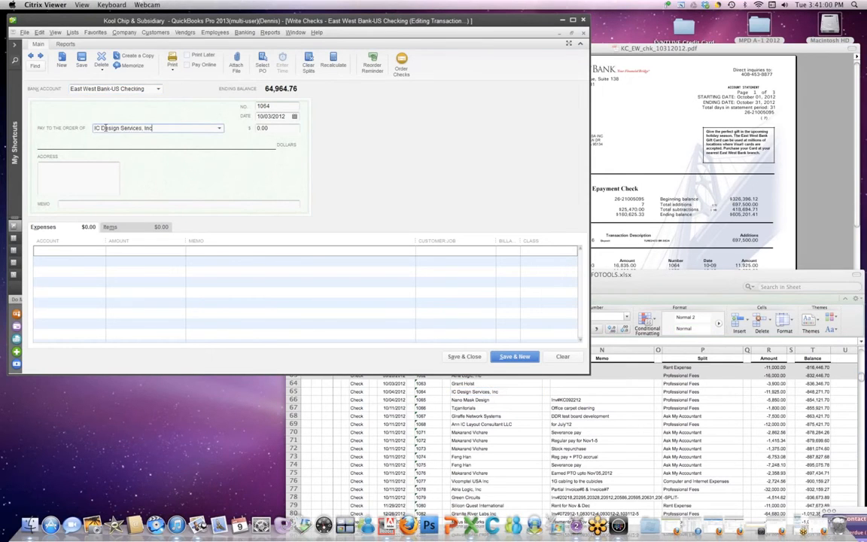
key(Tab)
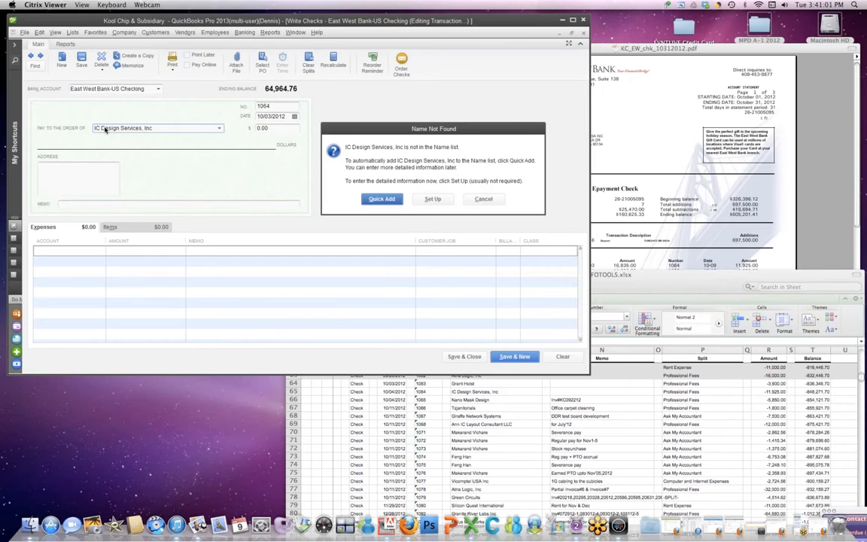
click(374, 199)
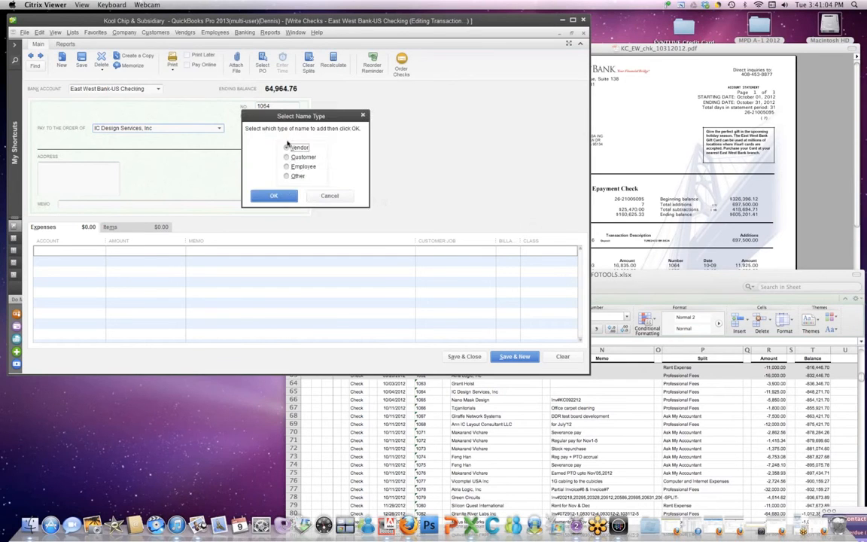
click(274, 195)
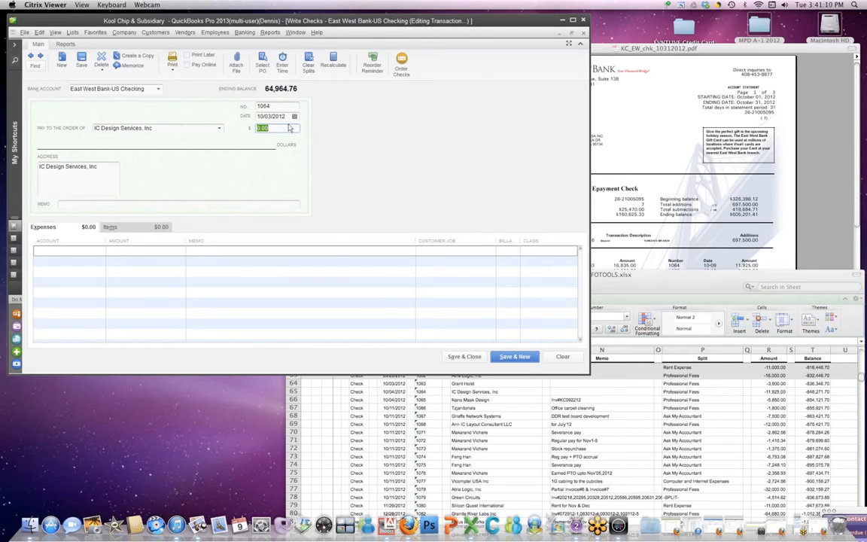
Step: Date check 1064 10/04/2012 for 11,925.00 to Professional Fees and save it
click(270, 117)
text(4)
key(Tab)
key(Tab)
text(11925.0)
key(Tab)
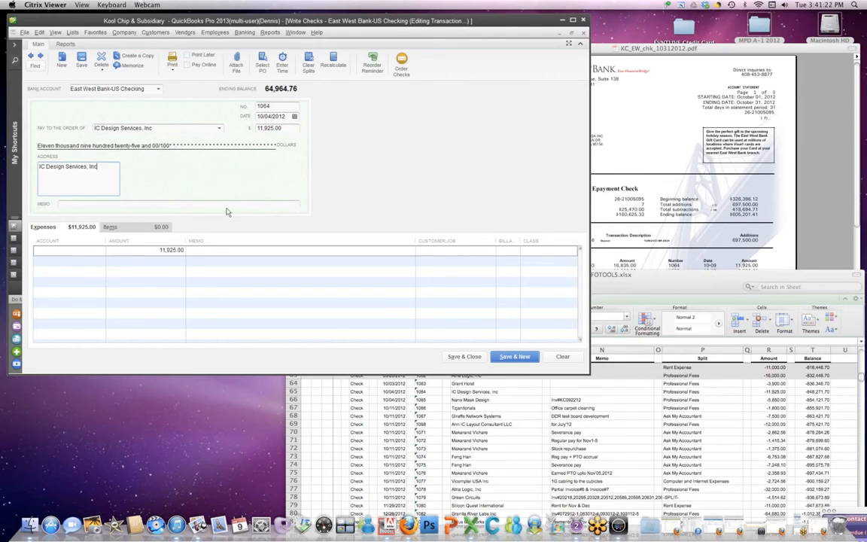
key(Tab)
key(Tab)
text(Prof)
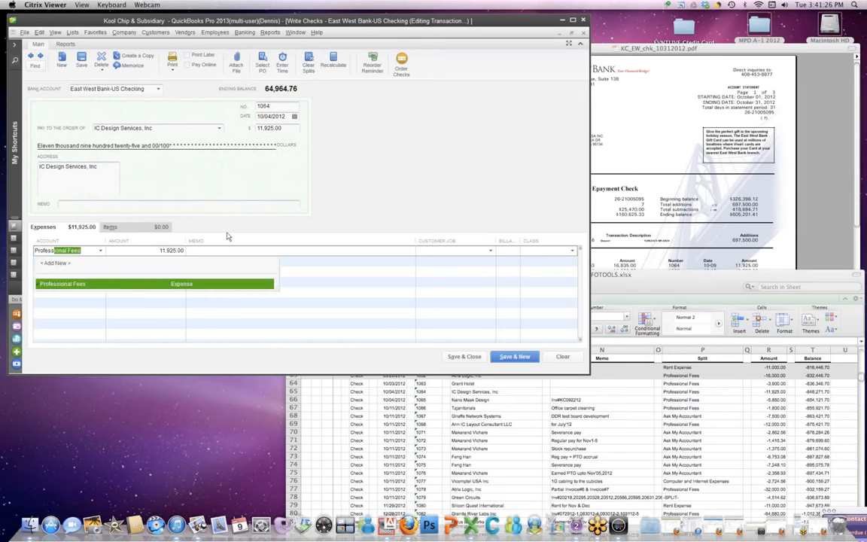
key(Tab)
click(508, 356)
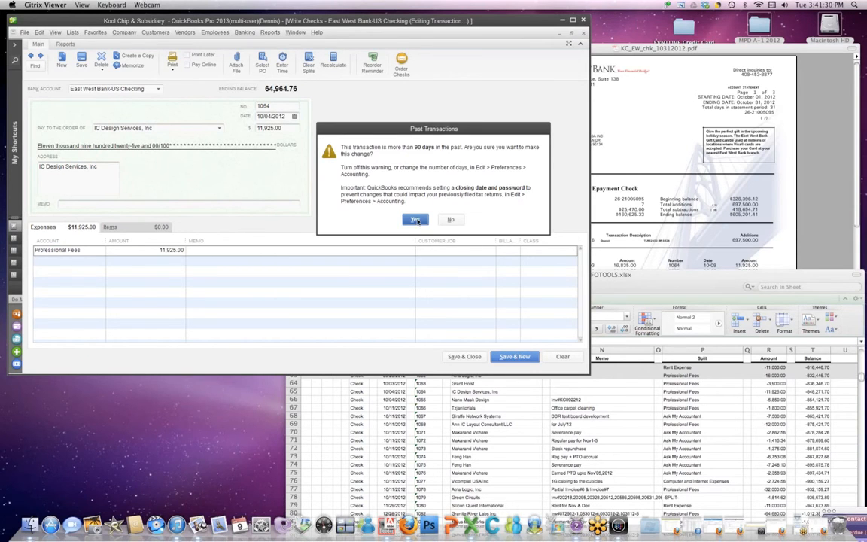
click(416, 219)
key(Return)
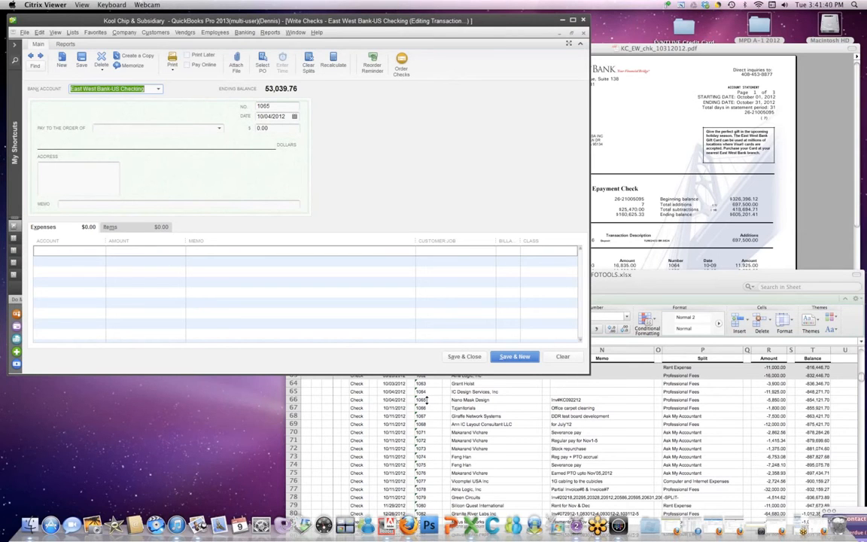
Step: Bring up the reconciliation and tick checks 1063 and 1064 cleared after comparing with the statement
click(569, 40)
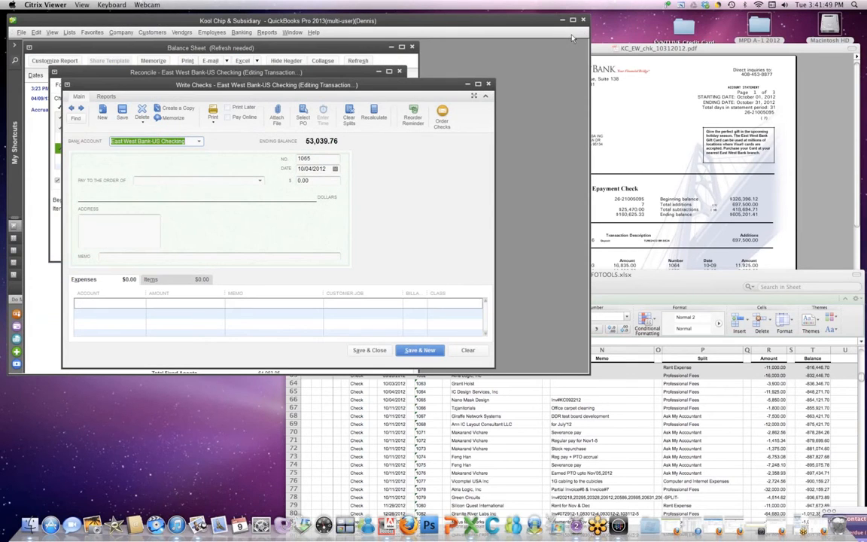
drag(176, 85, 251, 87)
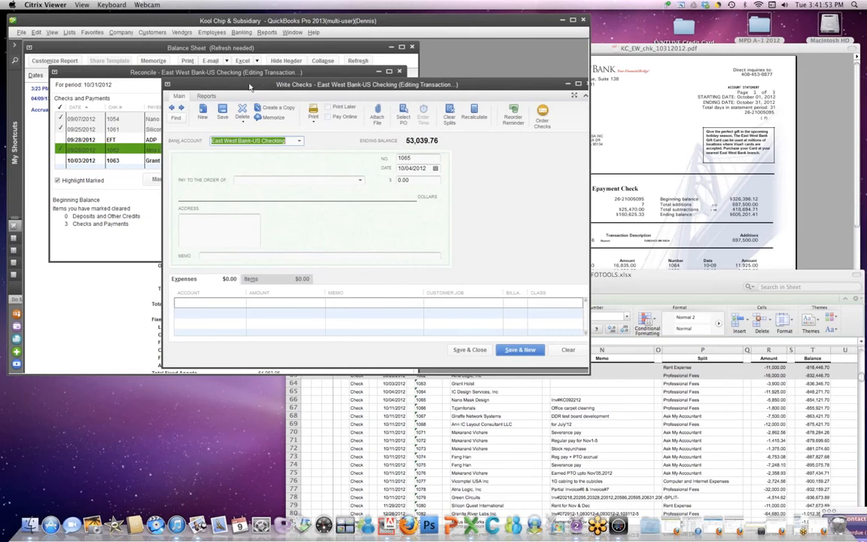
click(113, 73)
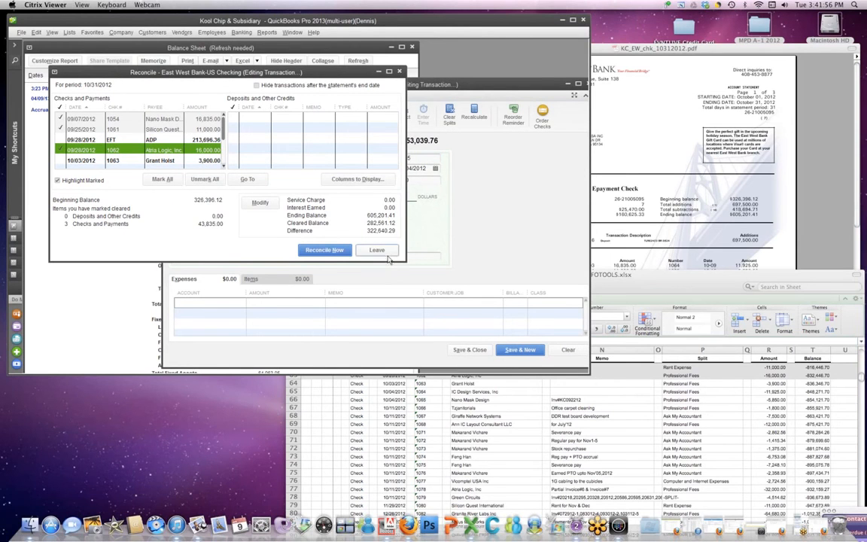
drag(405, 261, 445, 323)
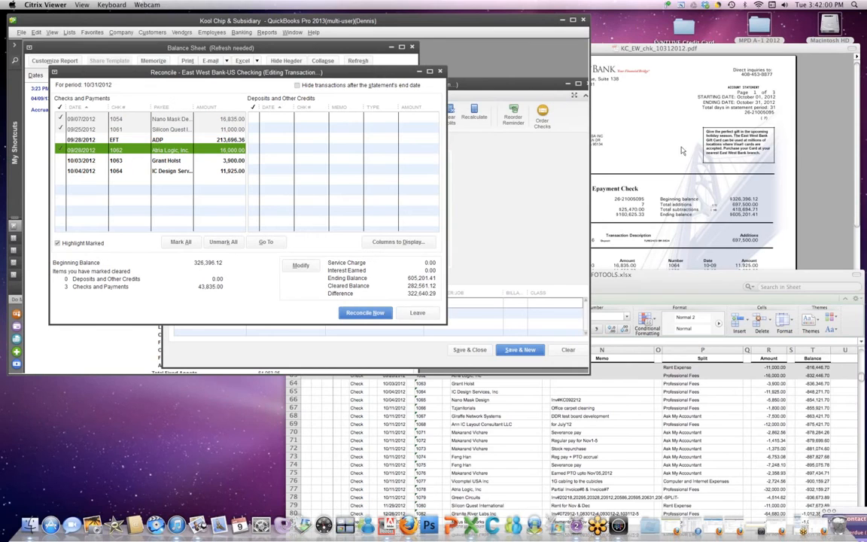
click(613, 135)
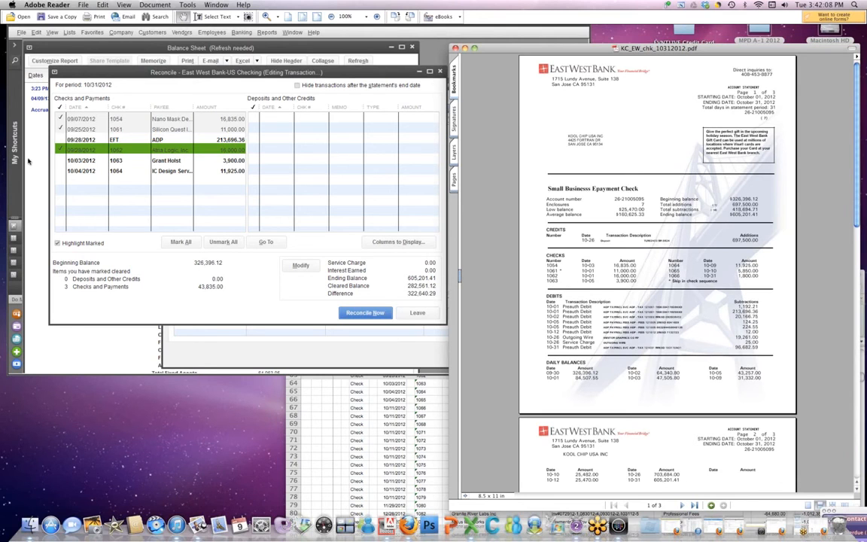
click(59, 161)
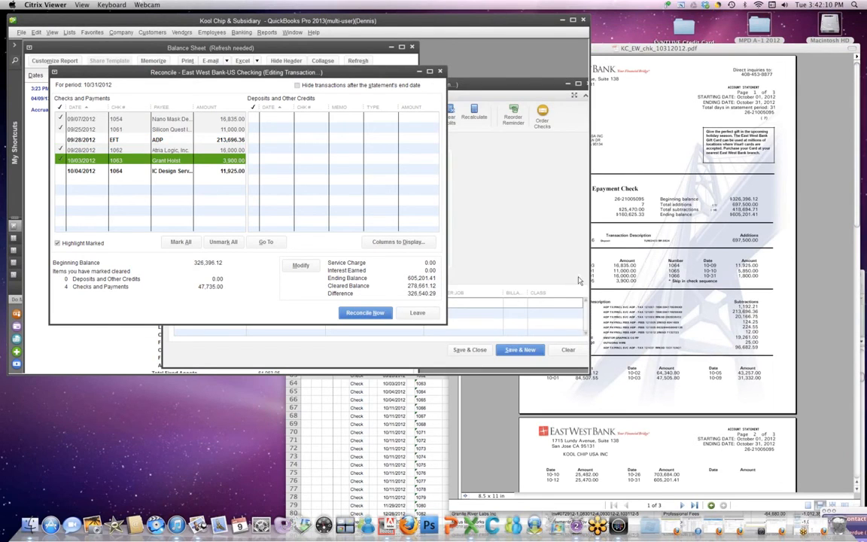
click(635, 280)
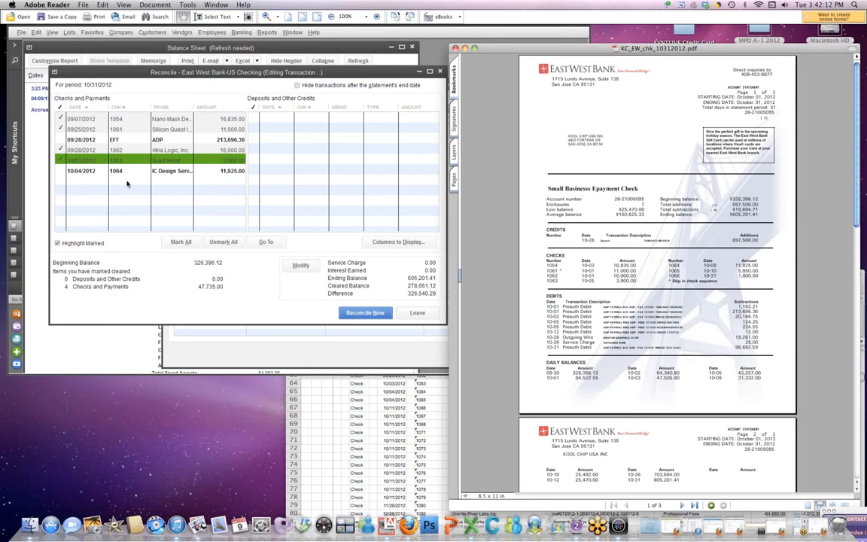
click(59, 171)
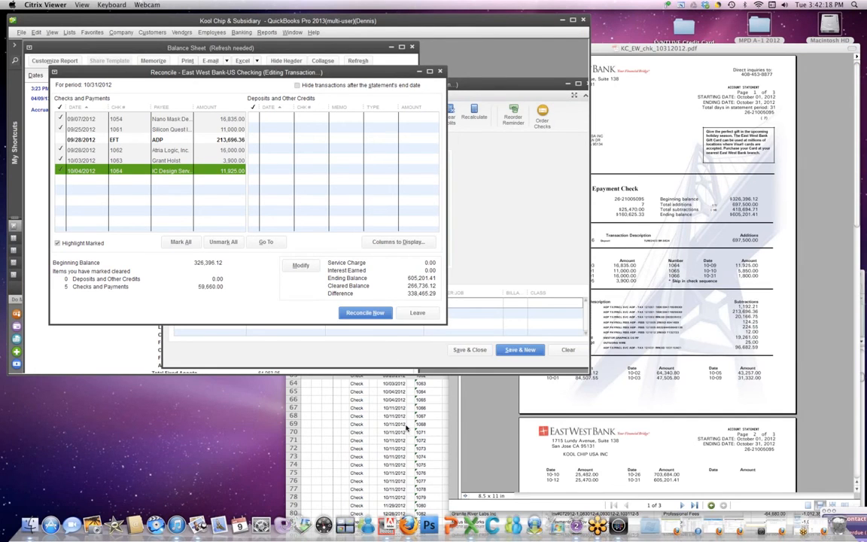
click(367, 387)
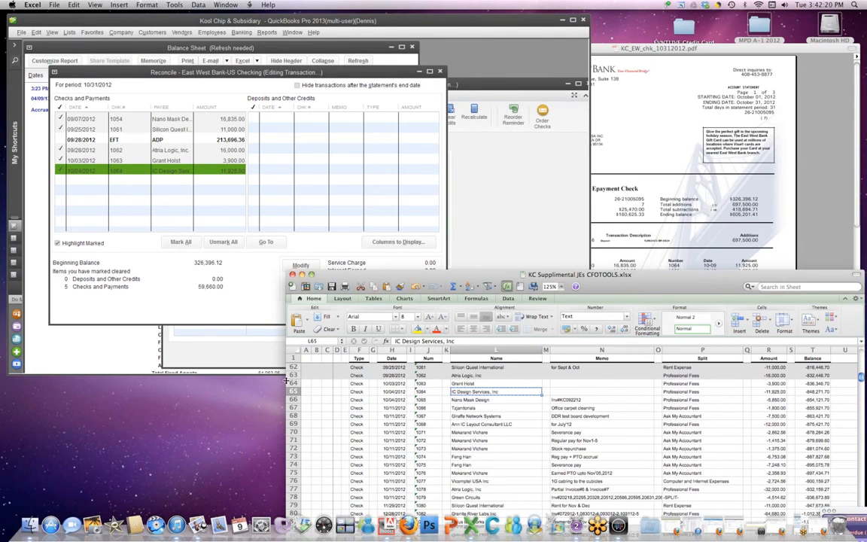
Step: Shade register rows 64–65 for checks 1063 and 1064 with a light fill colour
drag(293, 382, 292, 391)
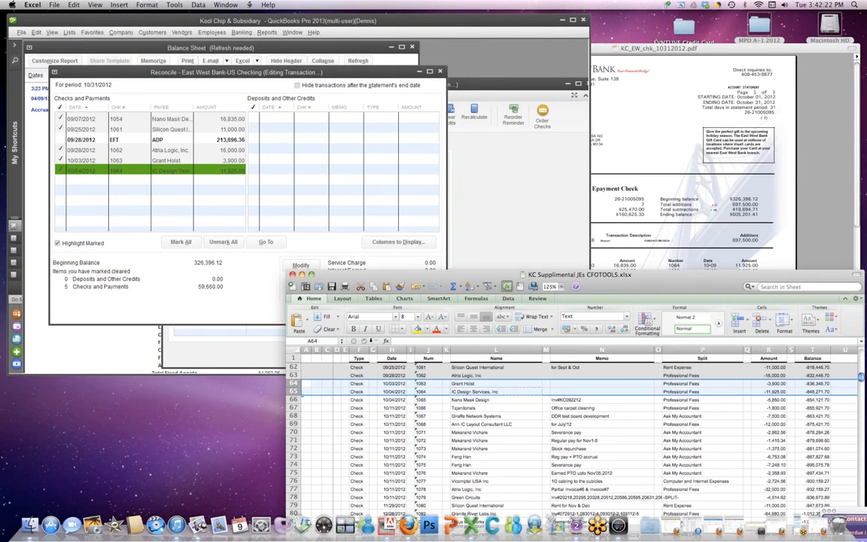
click(427, 329)
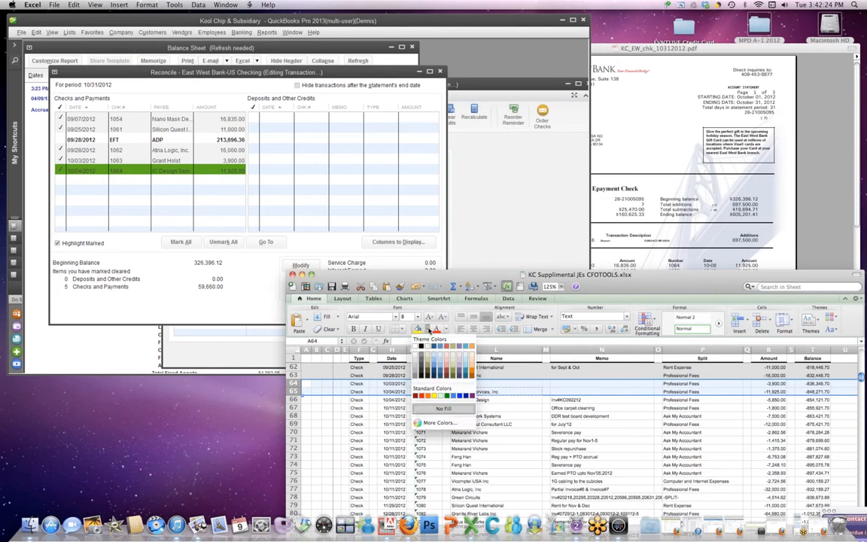
click(414, 362)
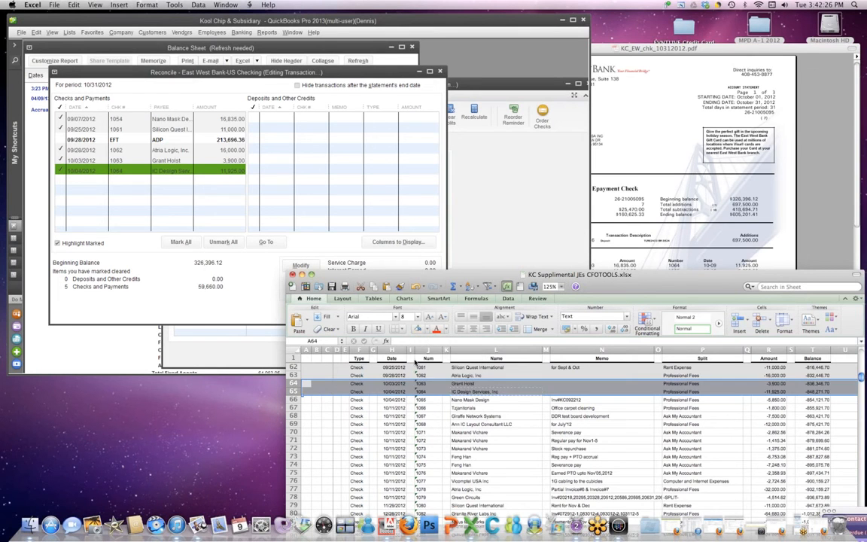
Step: Reposition the check window beside Excel and scroll the register to row 84, check 1085
click(461, 407)
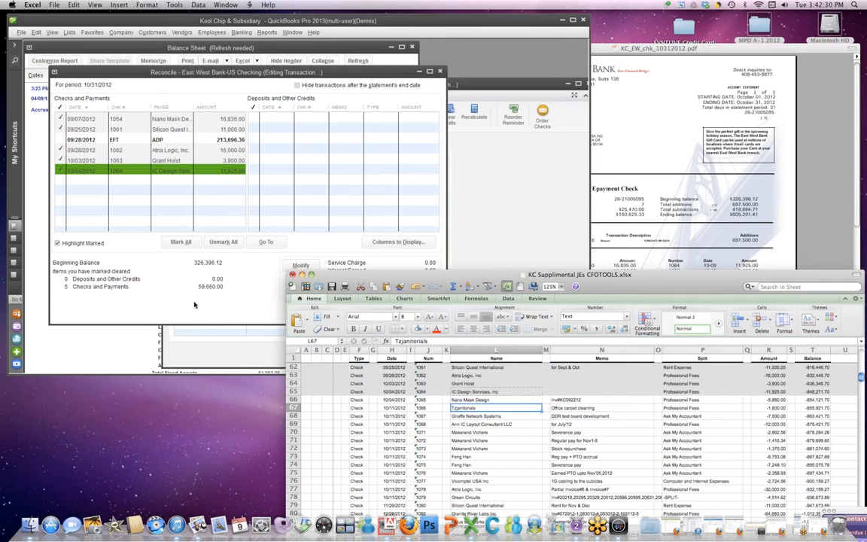
click(190, 352)
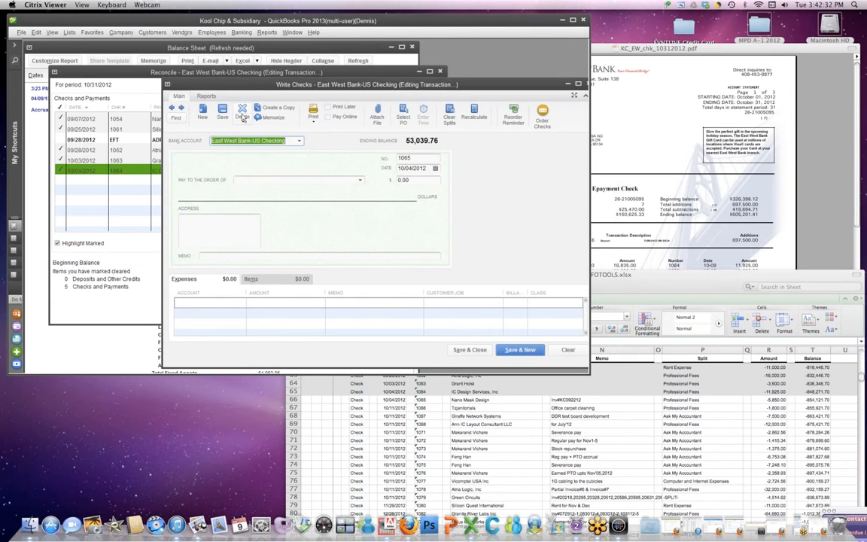
drag(223, 84, 202, 68)
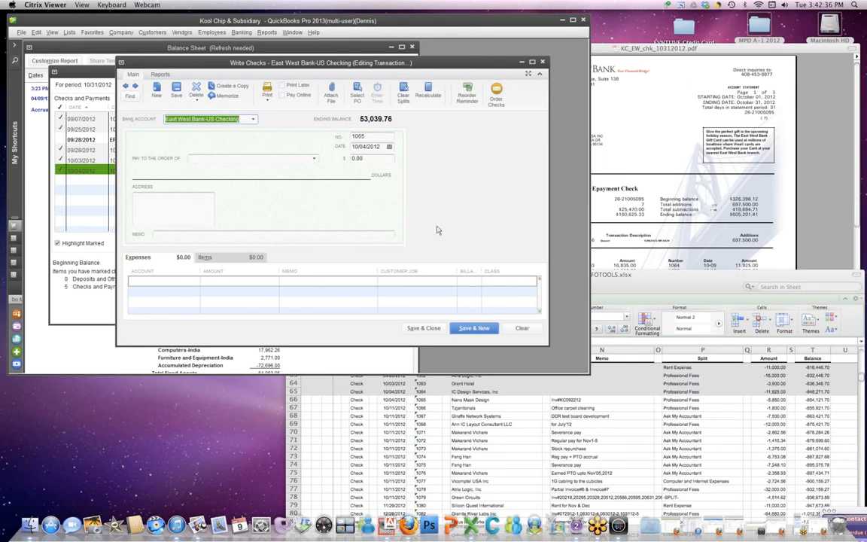
click(509, 409)
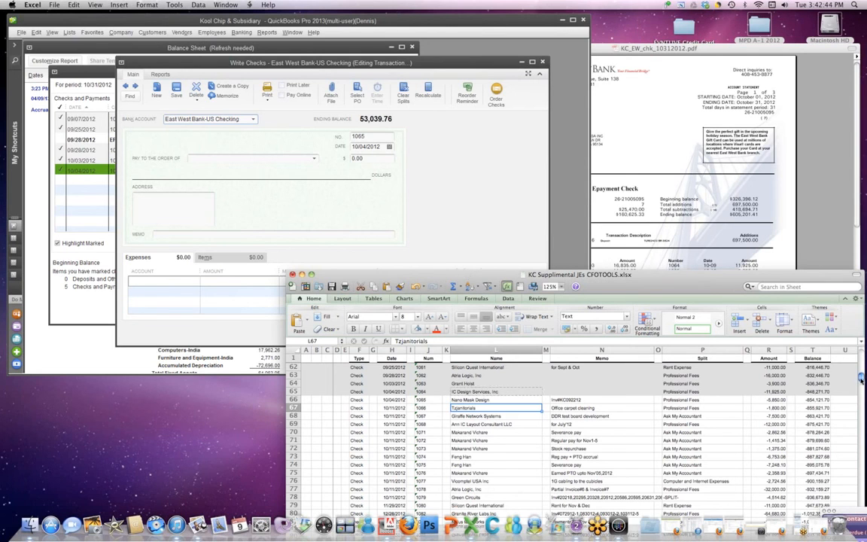
mouse_move(861, 380)
mouse_down()
mouse_move(861, 400)
mouse_move(862, 389)
mouse_up()
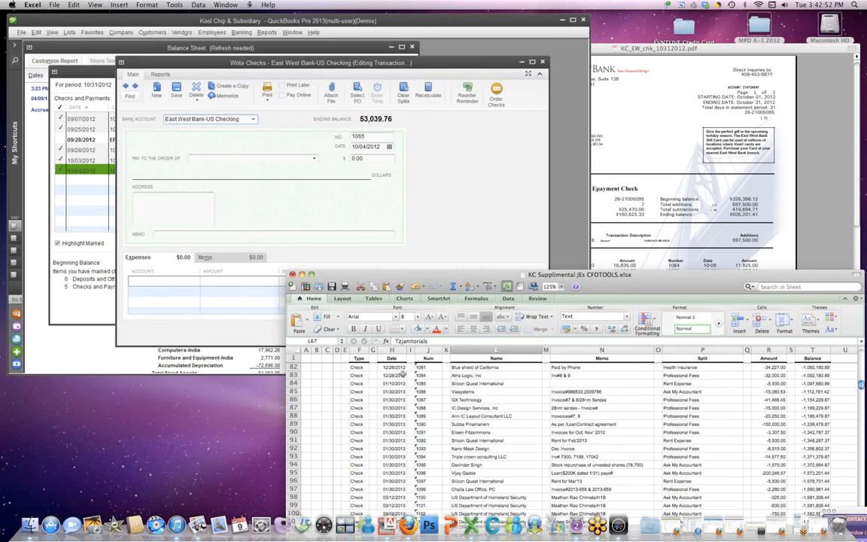
click(294, 383)
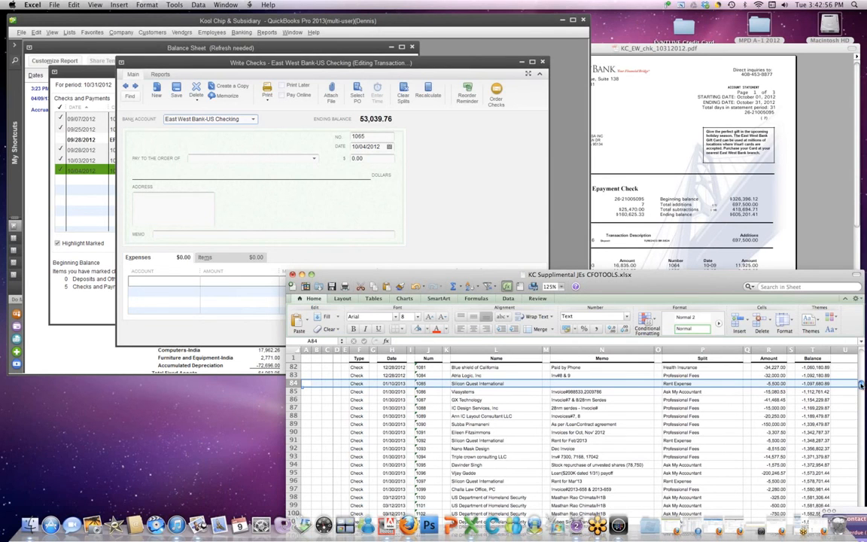
drag(862, 384, 862, 380)
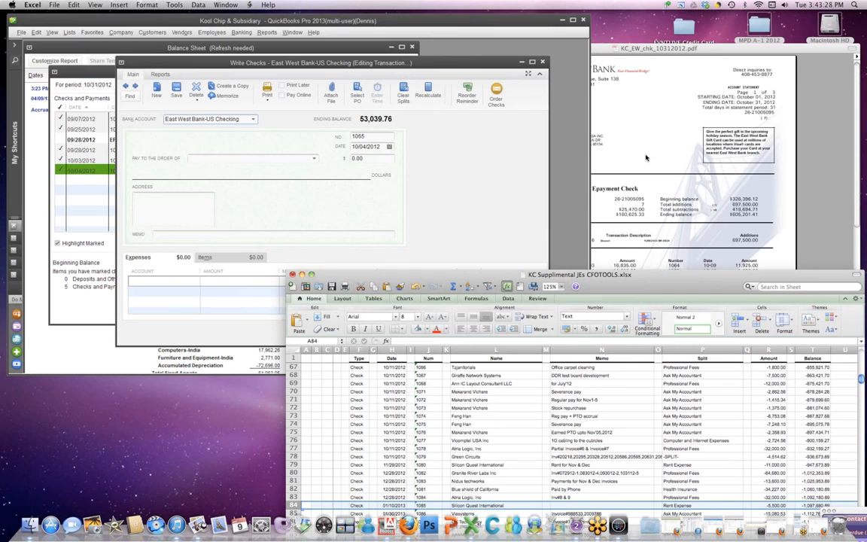
Step: Refresh the Balance Sheet to show US Checking at 53,039.76, then return to check 1065 beside Excel
click(143, 50)
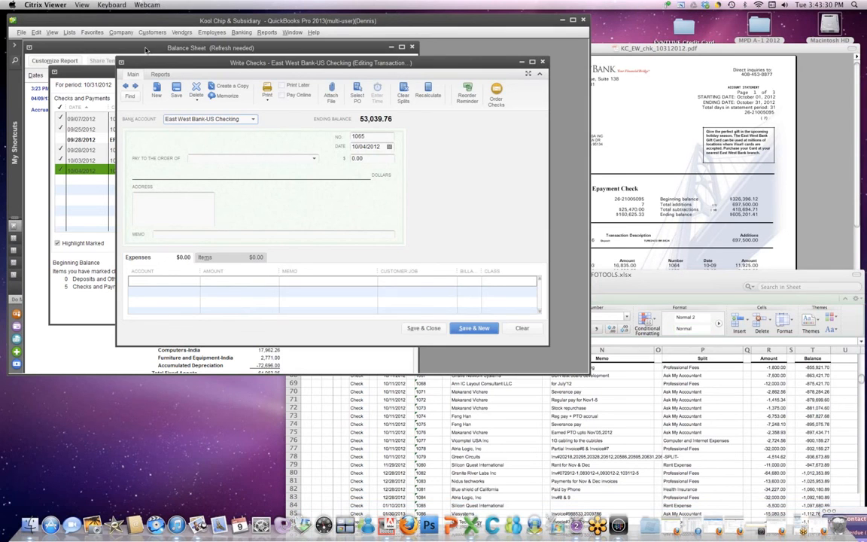
click(145, 50)
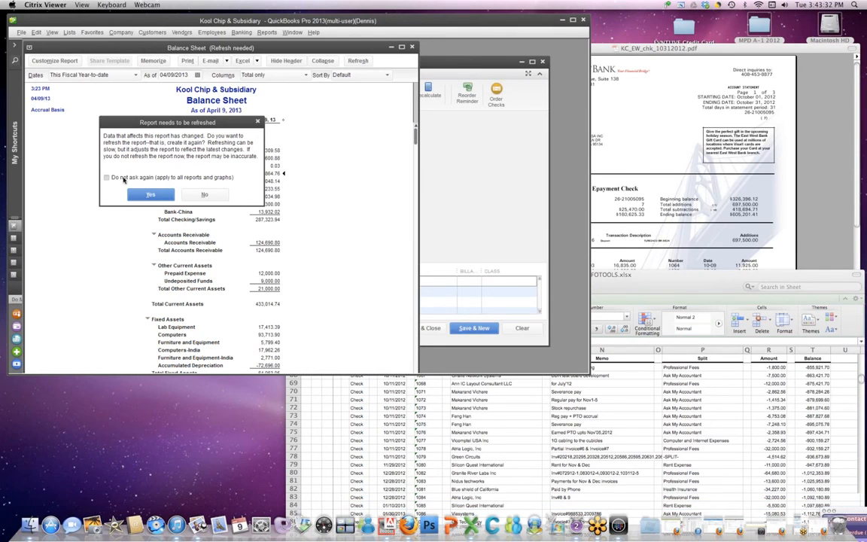
key(Return)
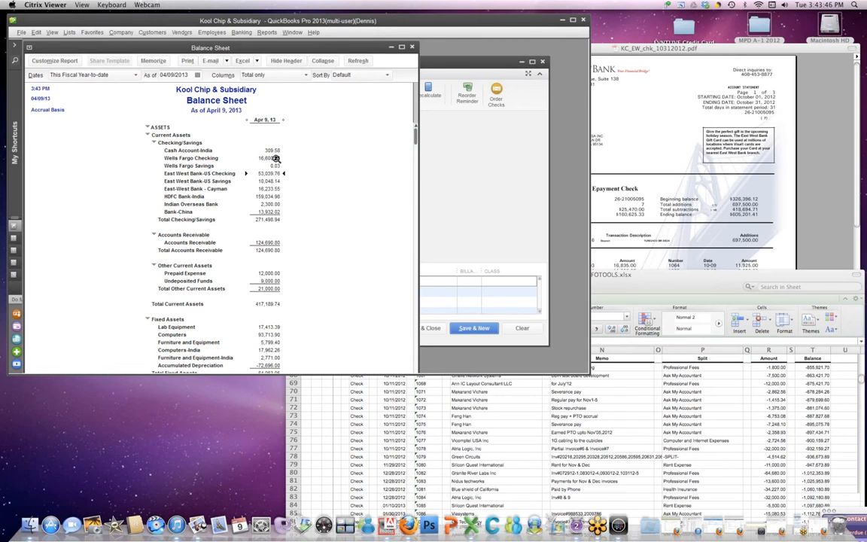
click(458, 66)
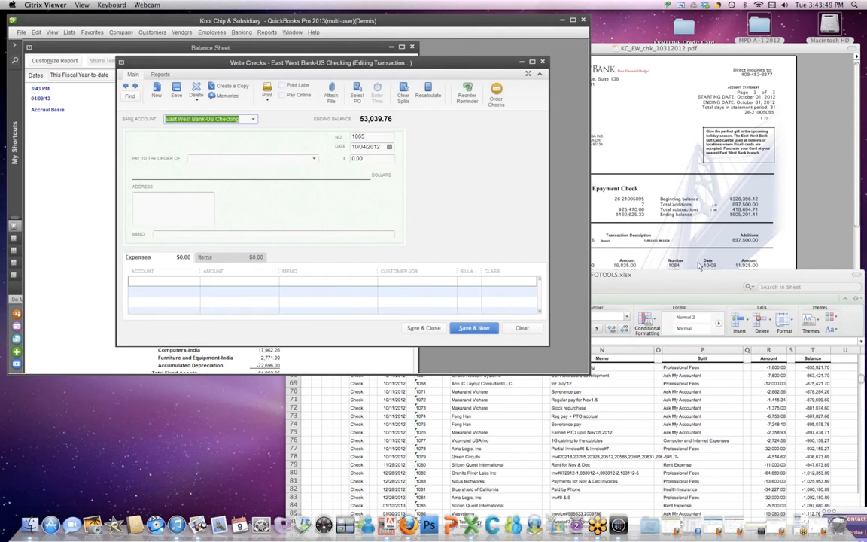
click(626, 276)
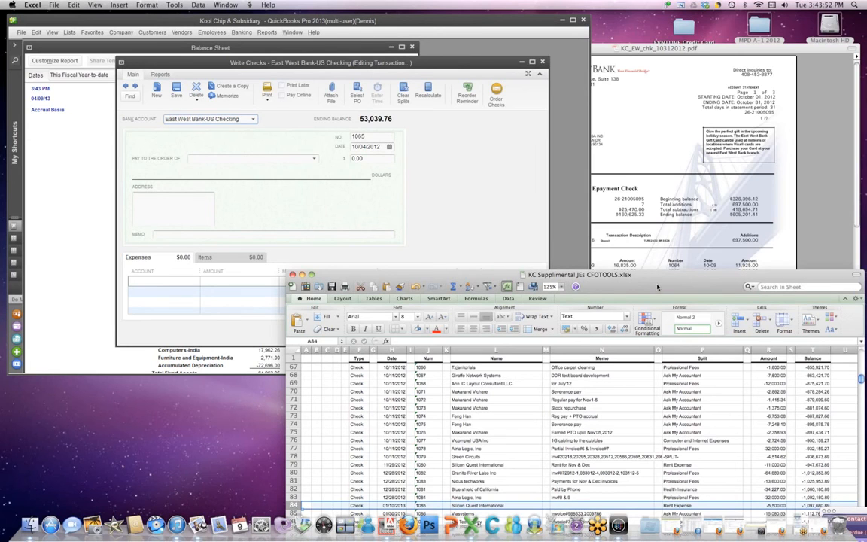
drag(657, 289, 632, 224)
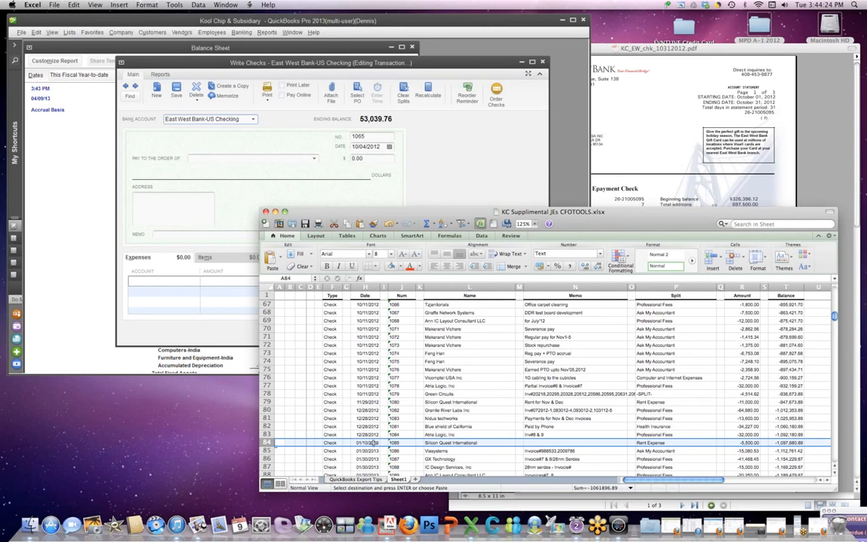
click(268, 434)
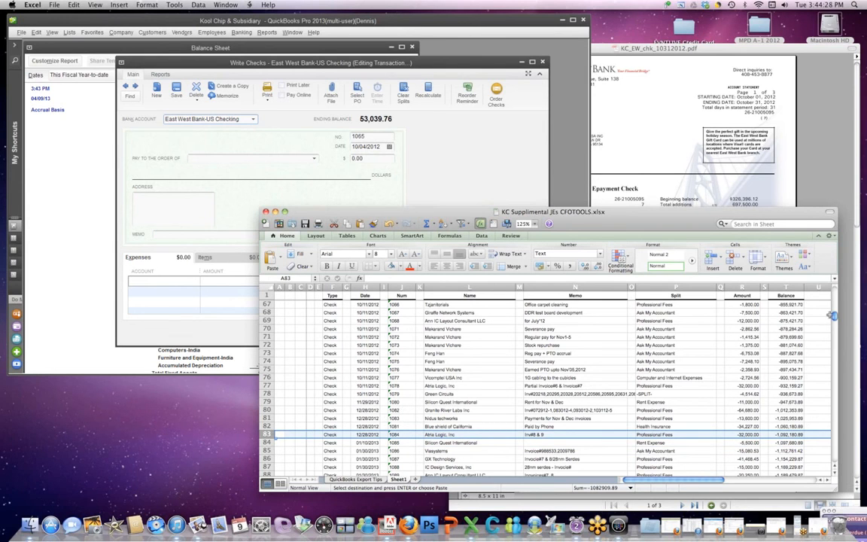
drag(835, 317, 836, 316)
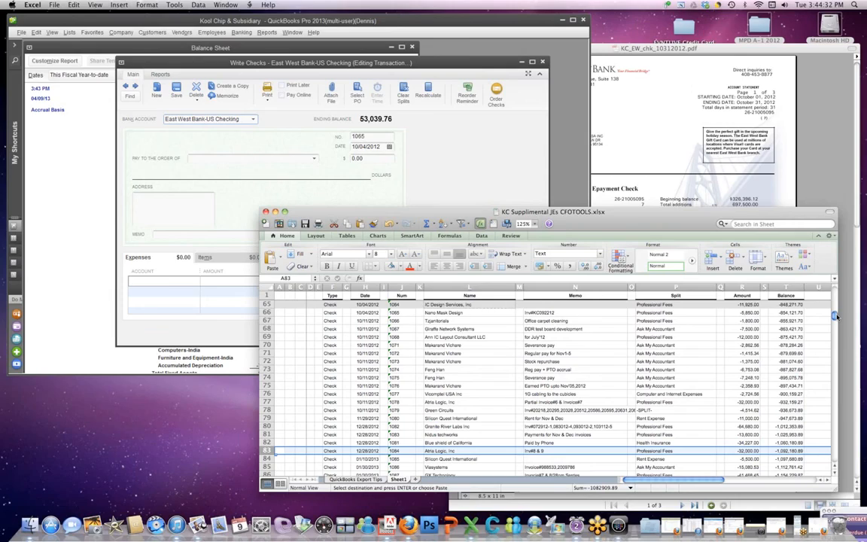